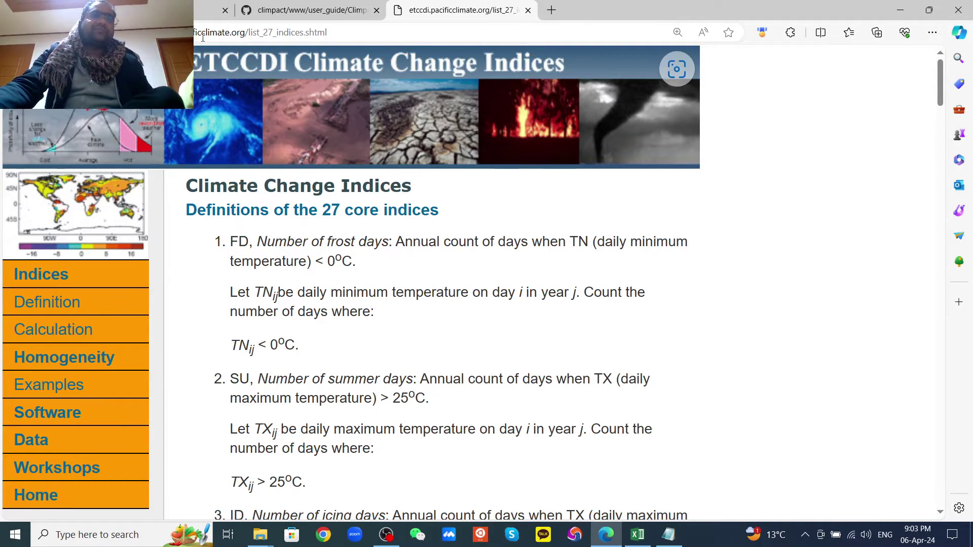
Step: Switch from the ETCCDI core indices page to Climpact's Get started page
left_click(127, 10)
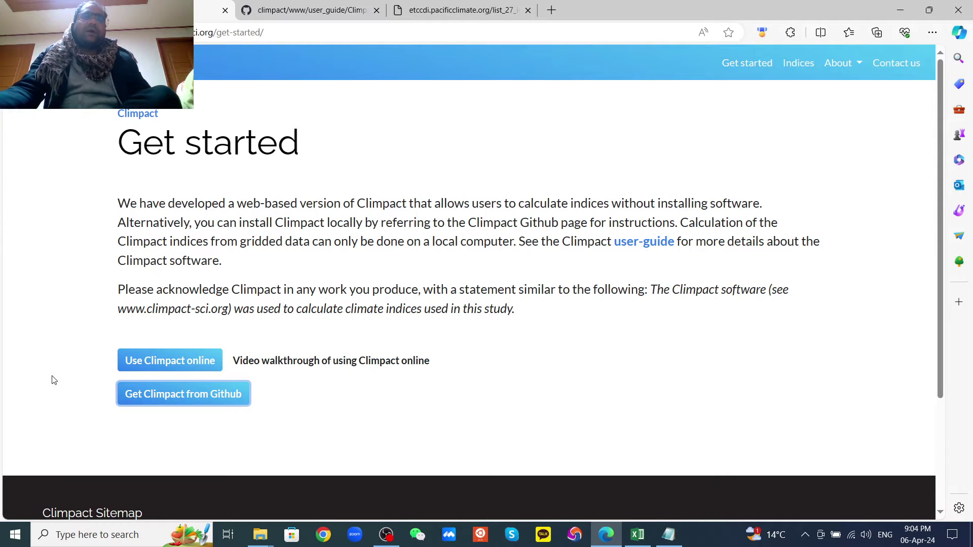
Step: Open Climpact online in a new tab and start the Process single station workflow
right_click(148, 369)
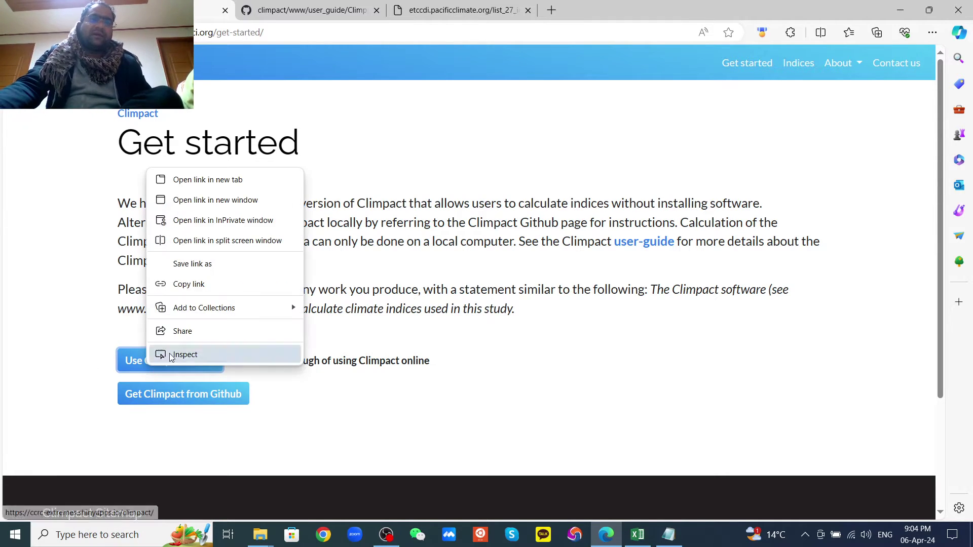
left_click(213, 184)
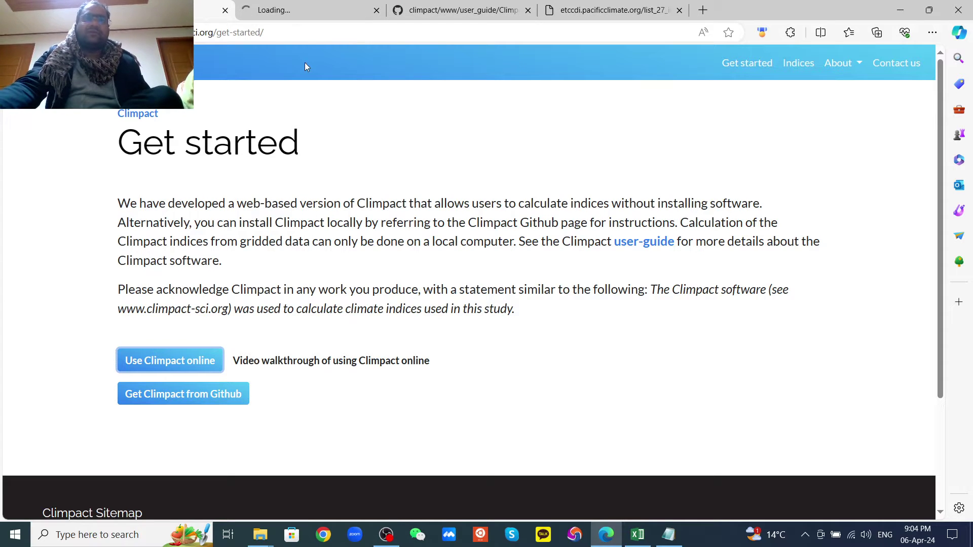
left_click(289, 14)
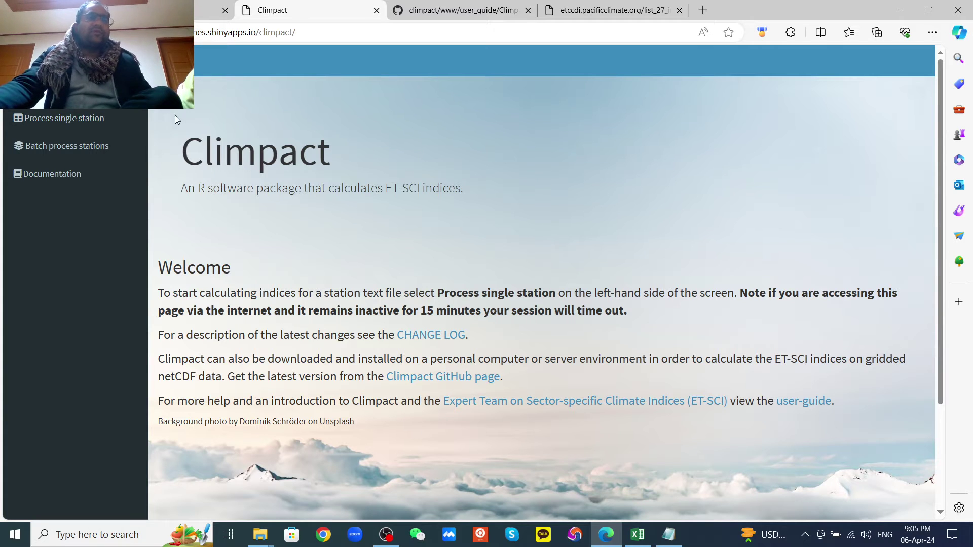
left_click(54, 125)
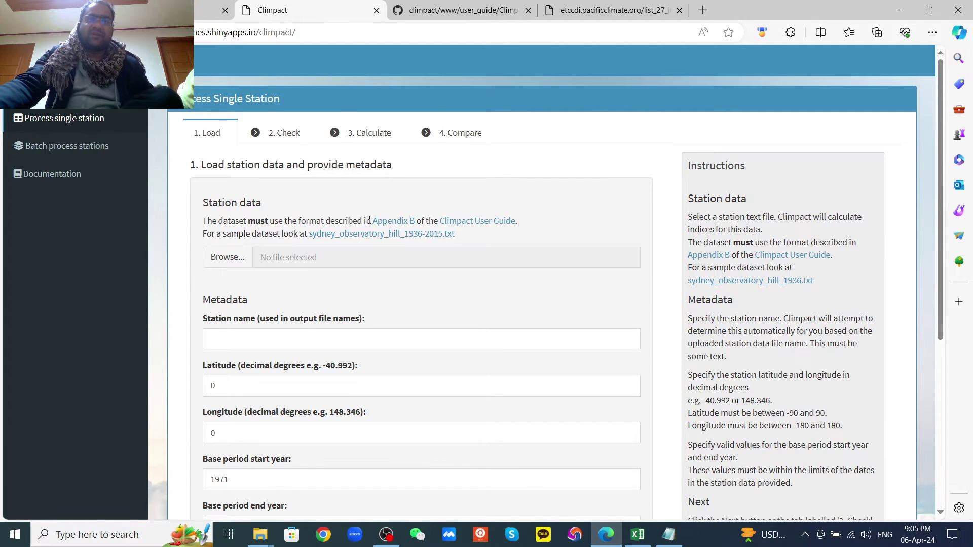
left_click(400, 224)
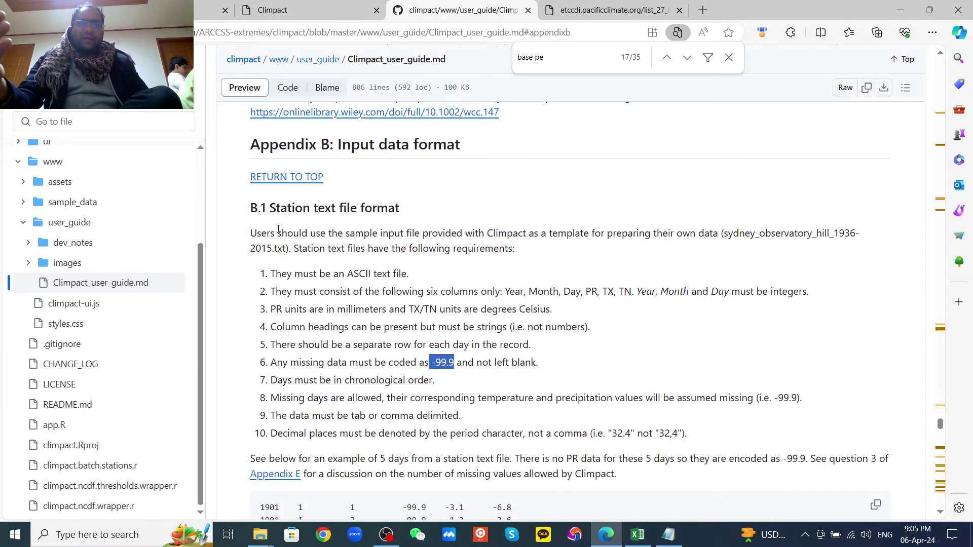
left_click(336, 281)
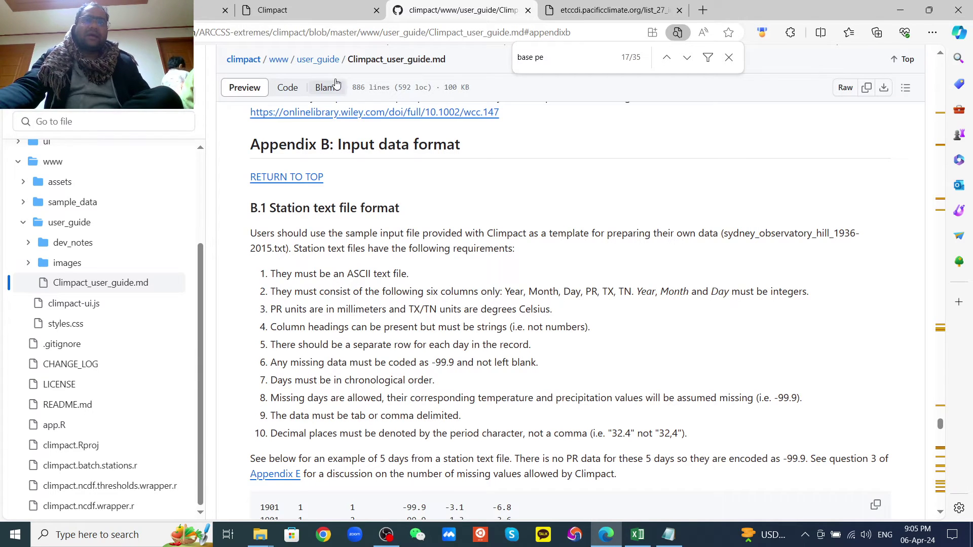
key("Escape")
left_click(323, 17)
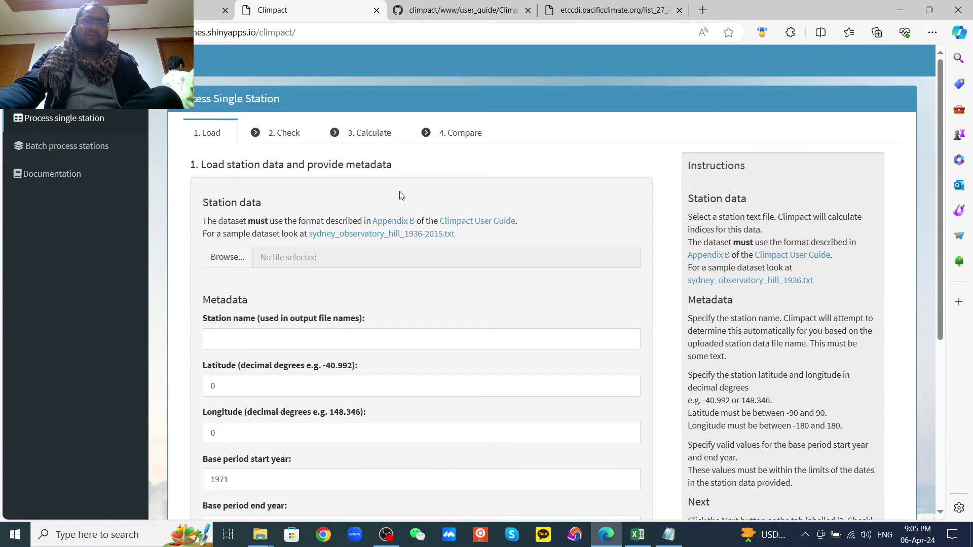
Step: Open the sydney_observatory_hill_1936-2015.txt sample in a new tab, then return to Appendix B
right_click(374, 236)
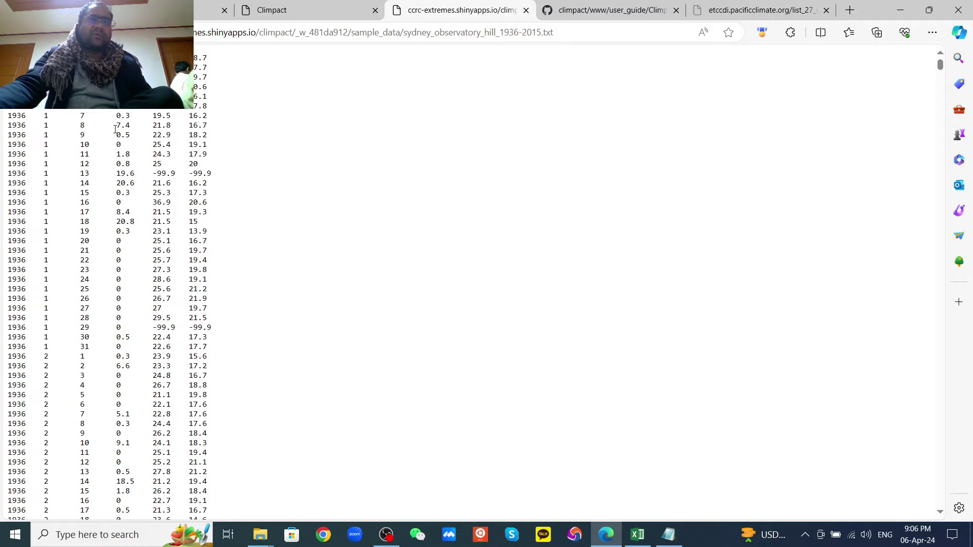
left_click(608, 10)
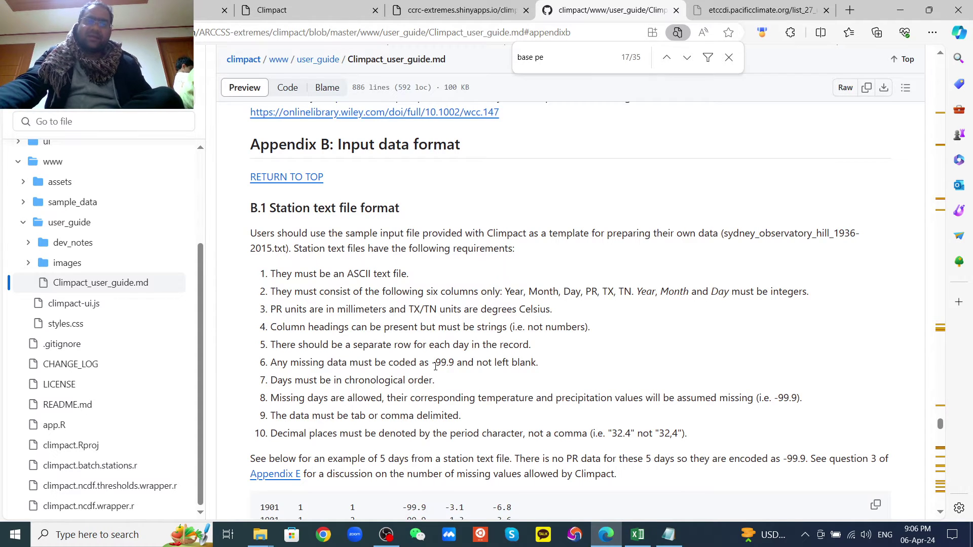
left_click_drag(439, 362, 527, 363)
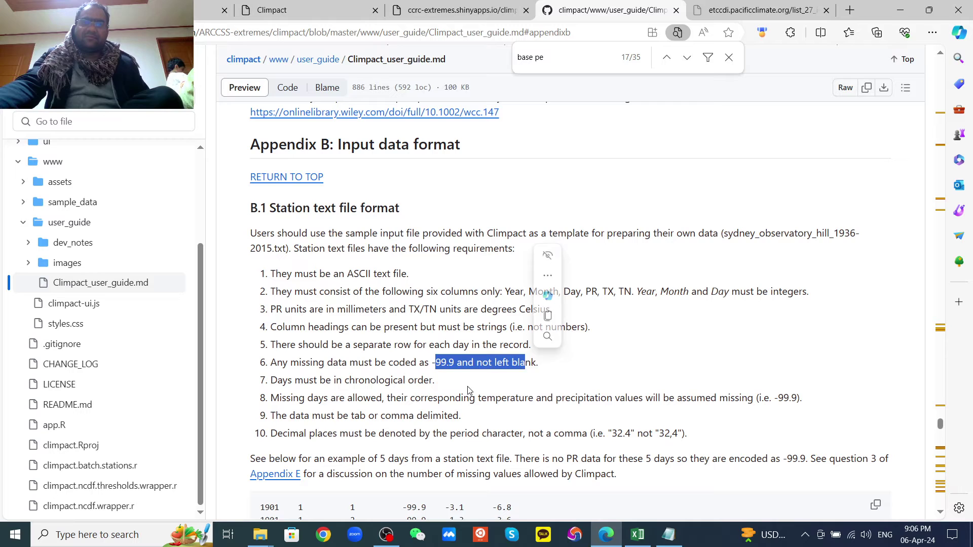
left_click(440, 360)
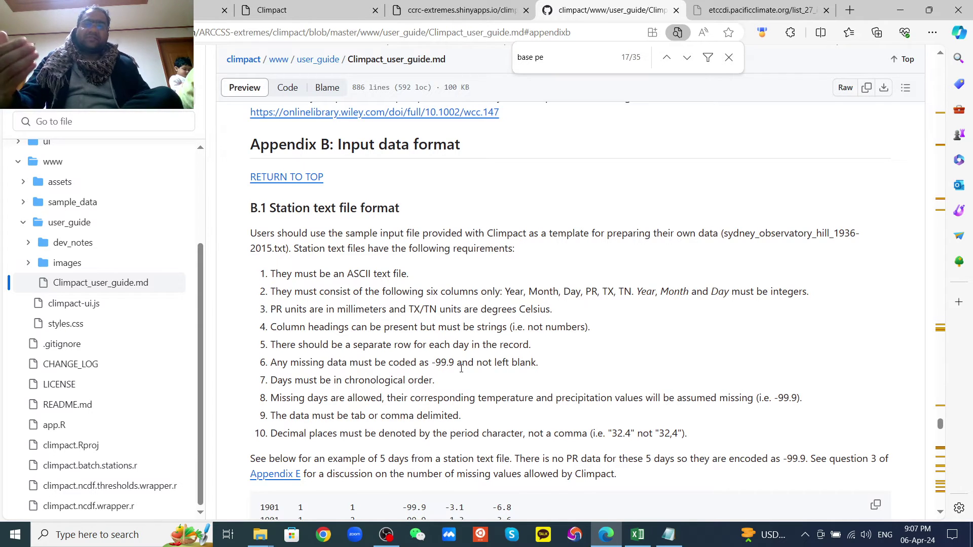
Step: Review Barisal.txt in Notepad, highlighting the day 31 entry for January 1980
left_click(678, 533)
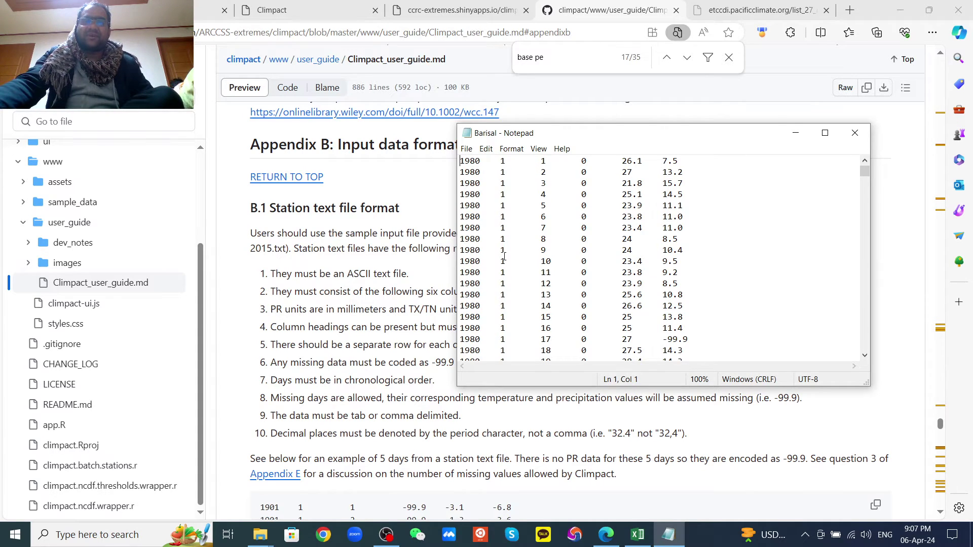
scroll(502, 261, "down", 2)
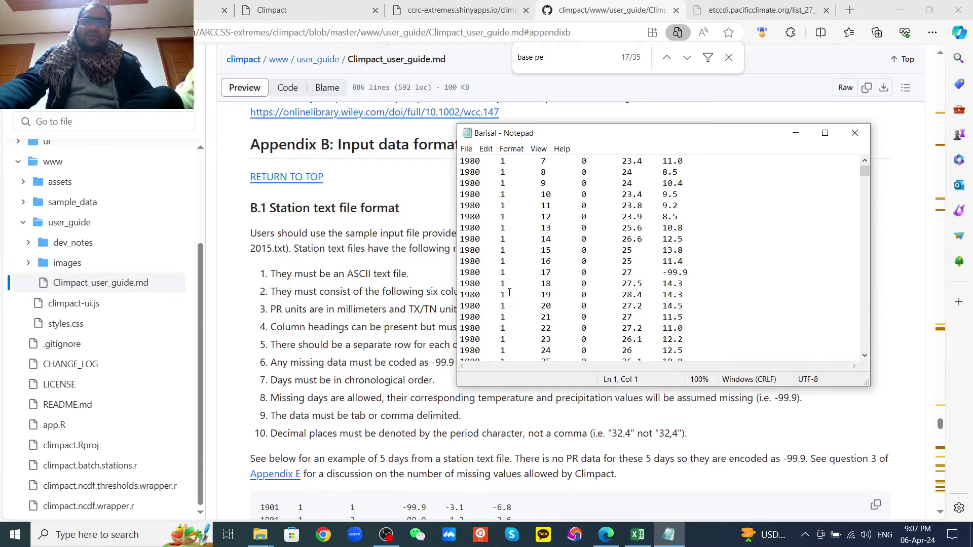
scroll(510, 292, "down", 5)
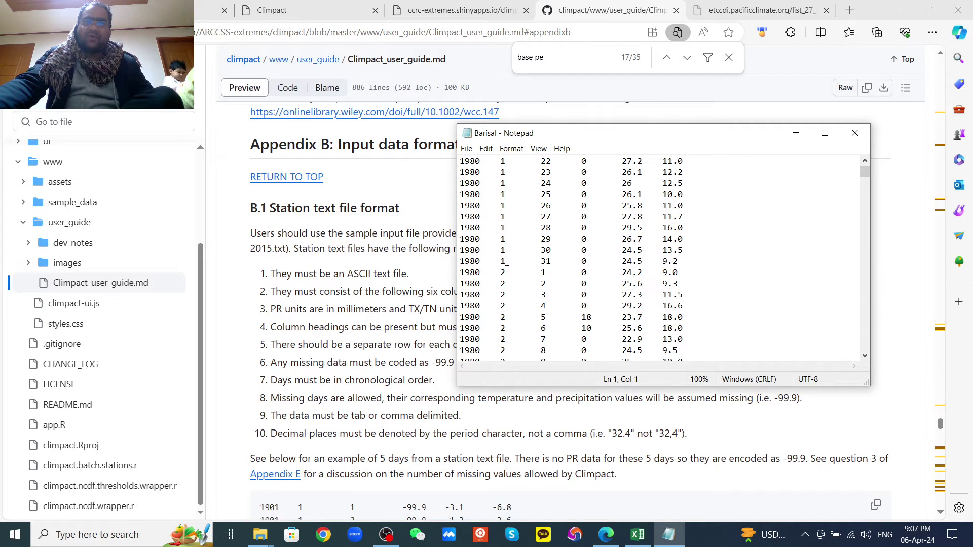
left_click_drag(553, 261, 527, 262)
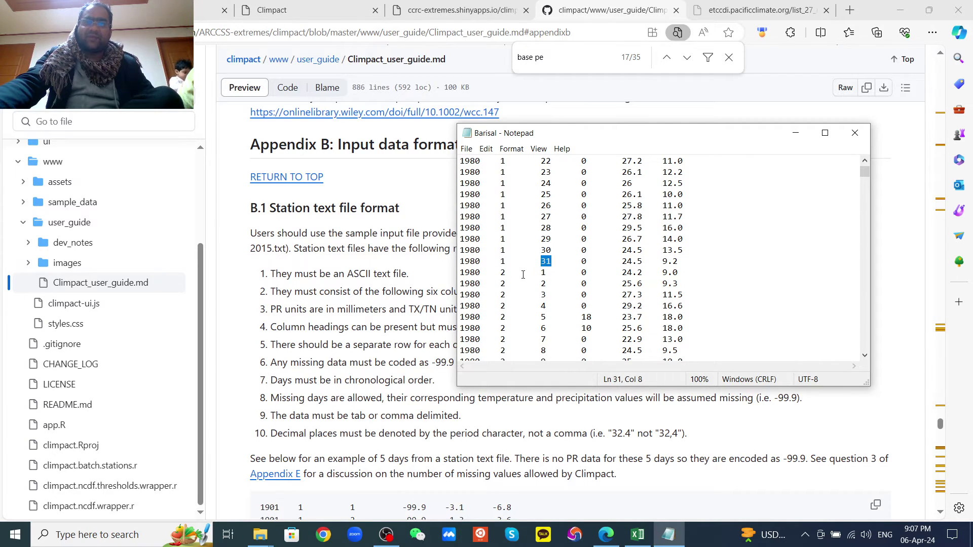
scroll(523, 279, "down", 8)
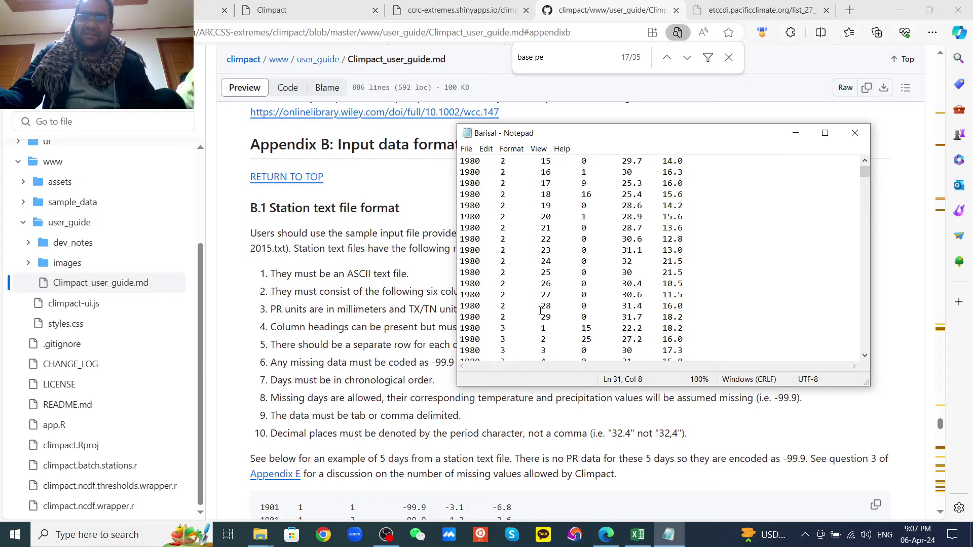
Step: Close the Barisal file, glance at the sample dataset, and return to the Load page
left_click(855, 132)
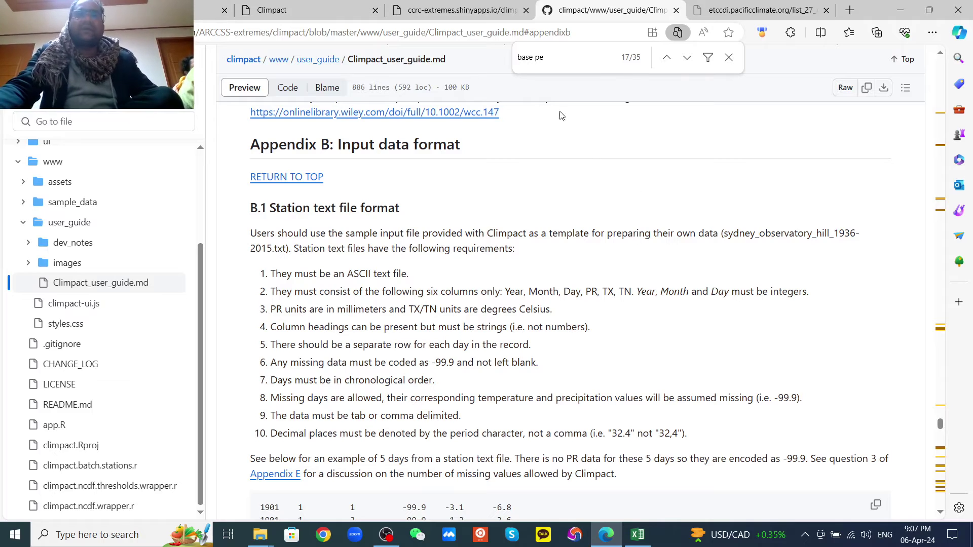
left_click(423, 14)
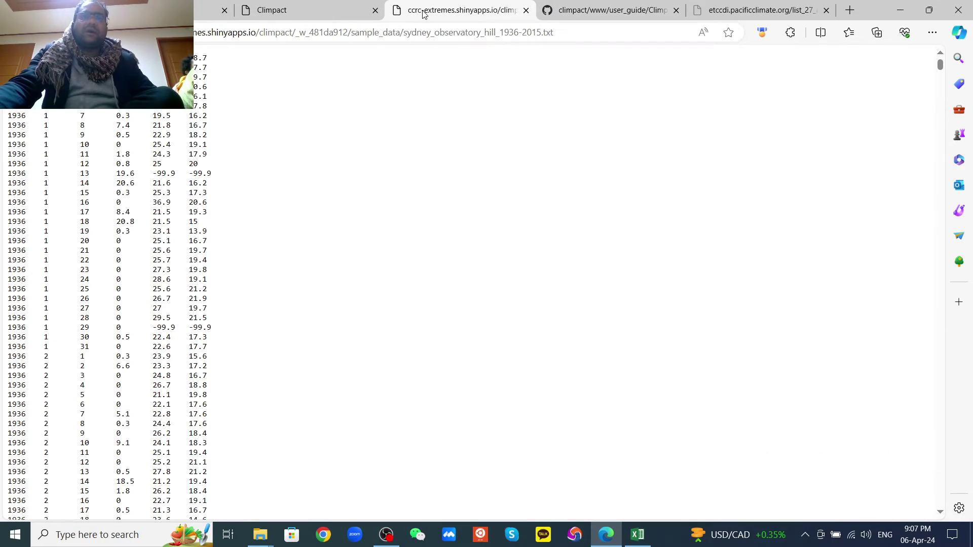
left_click(332, 11)
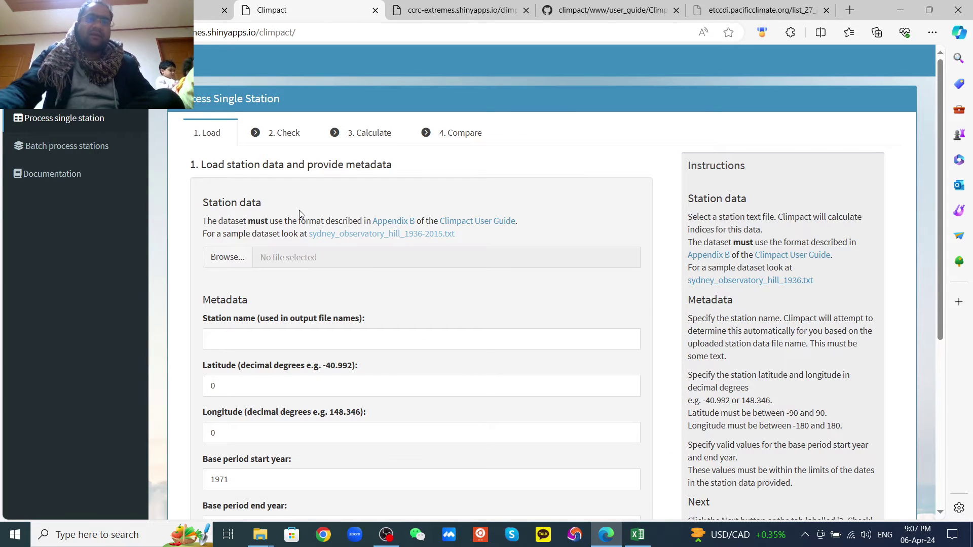
Step: Upload Barisal.txt as the station data file so the station name fills in as Barisal
left_click(230, 262)
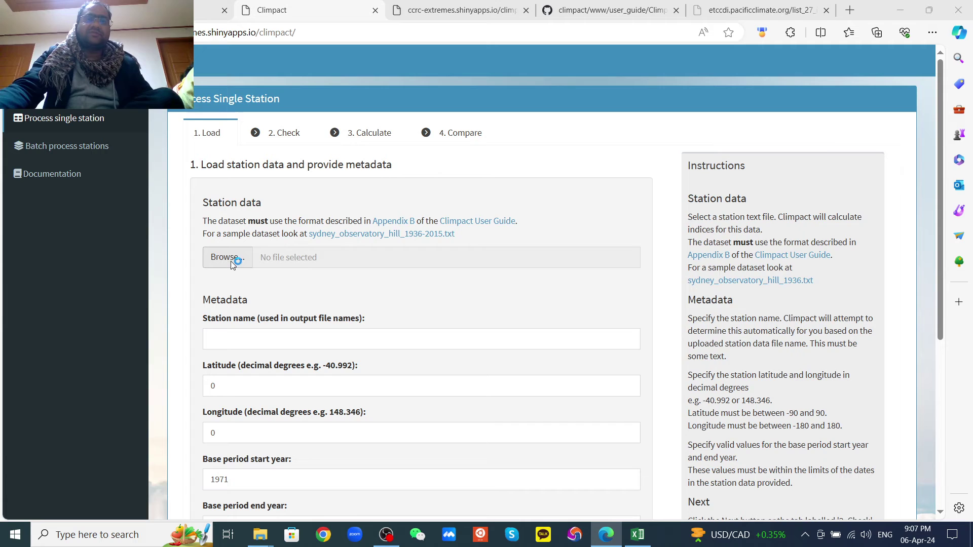
double_click(497, 281)
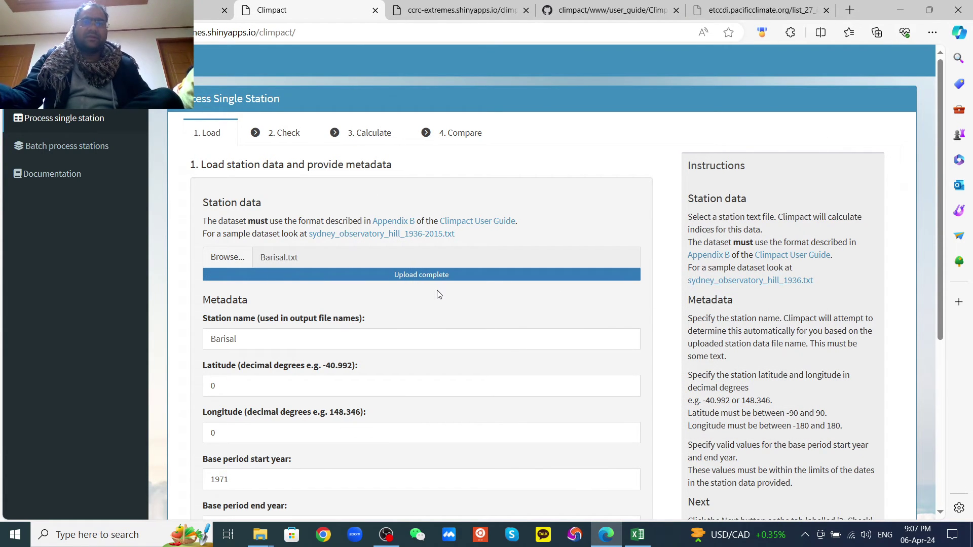
scroll(438, 294, "down", 3)
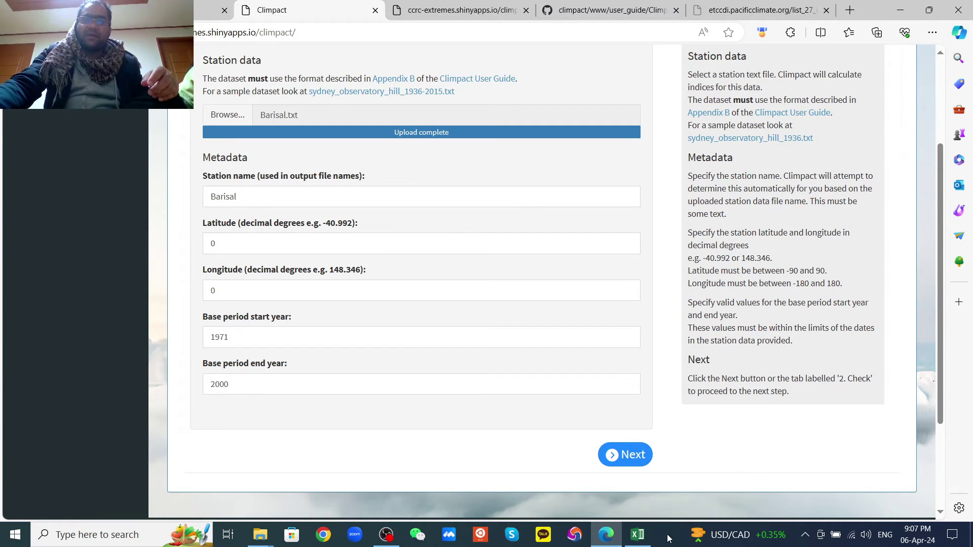
Step: Copy Barisal's latitude from the spreadsheet into the Latitude field as 22.716667
left_click(637, 535)
right_click(55, 338)
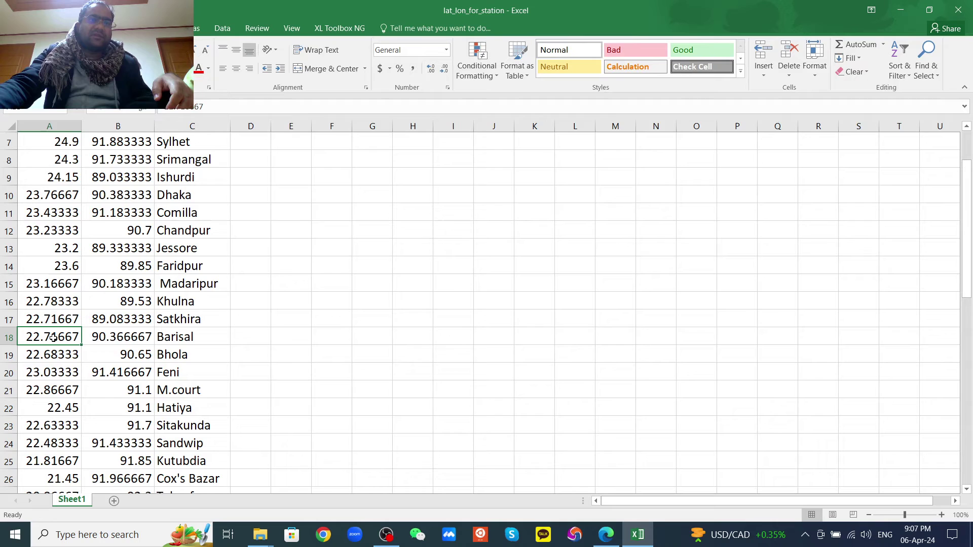
left_click(86, 94)
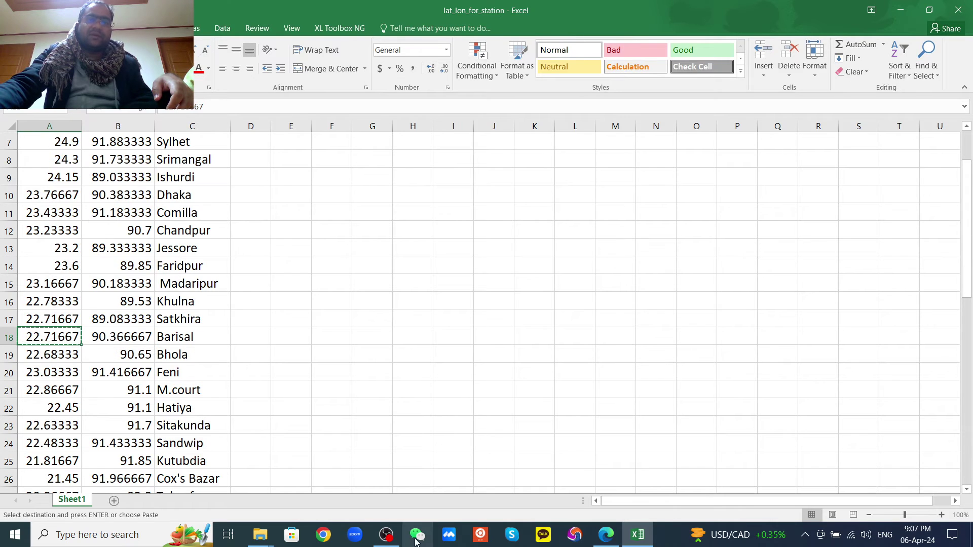
left_click(605, 535)
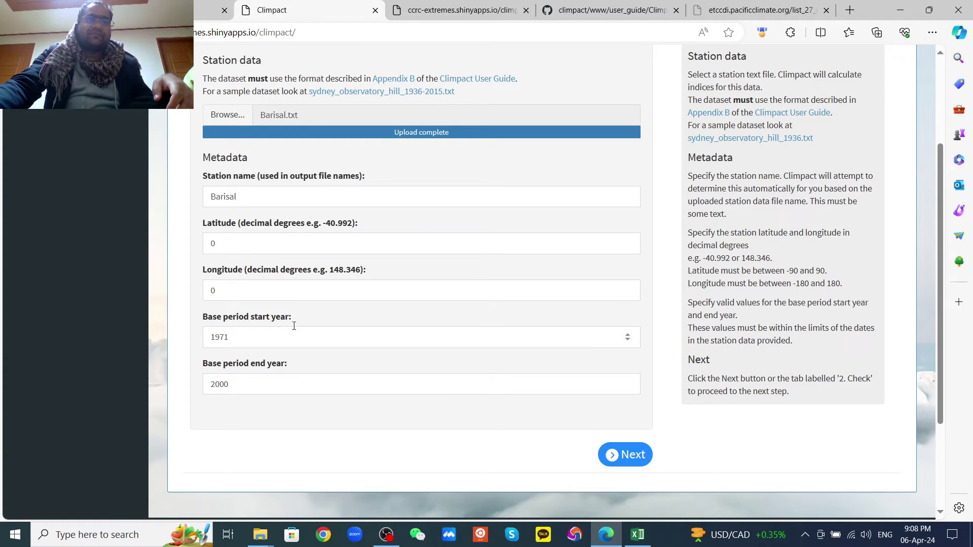
double_click(211, 244)
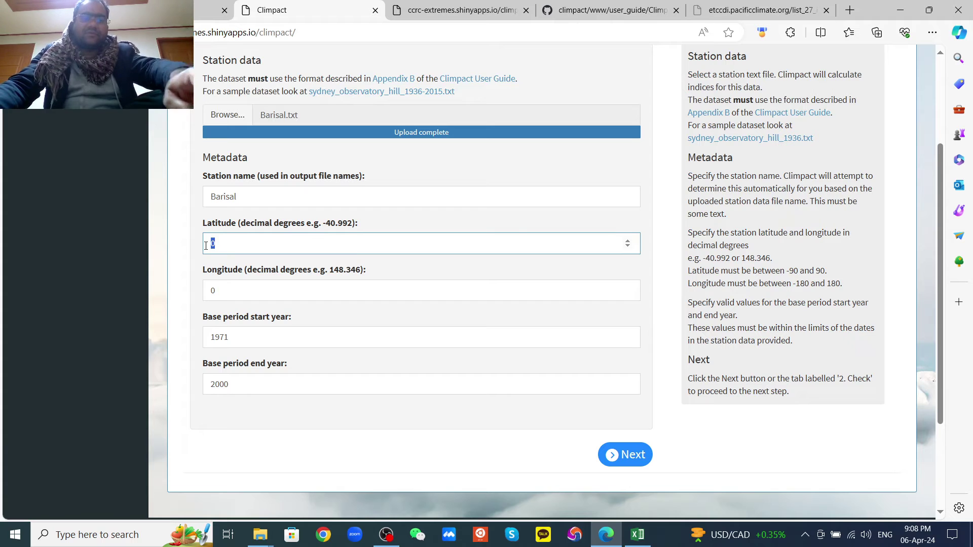
key("ctrl+v")
left_click(250, 285)
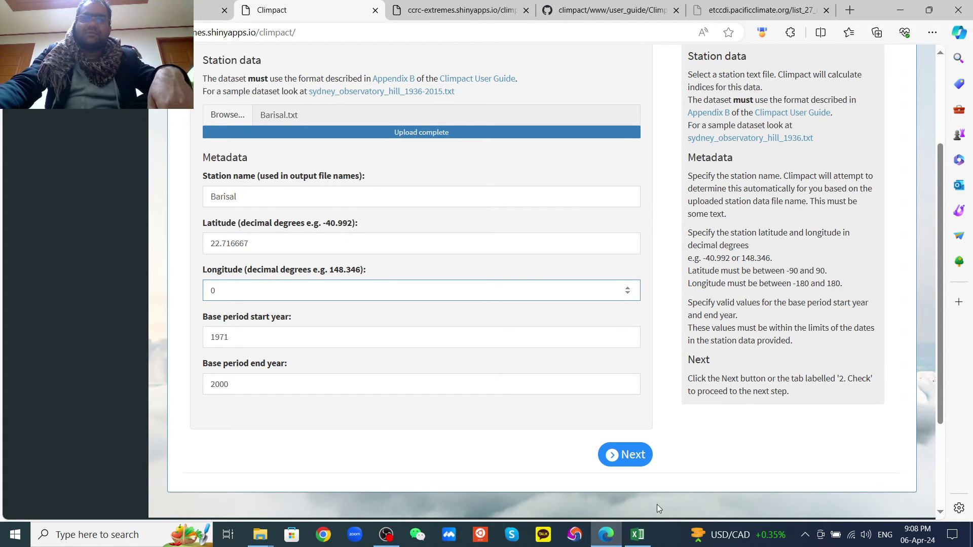
Step: Copy Barisal's longitude from cell B18 into the Longitude field as 90.366667
left_click(637, 534)
left_click(120, 336)
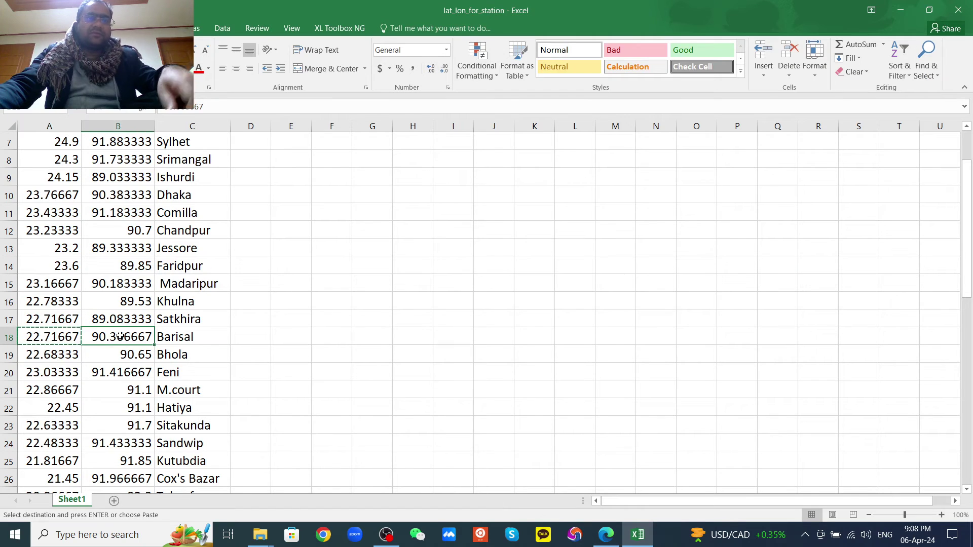
key("ctrl+c")
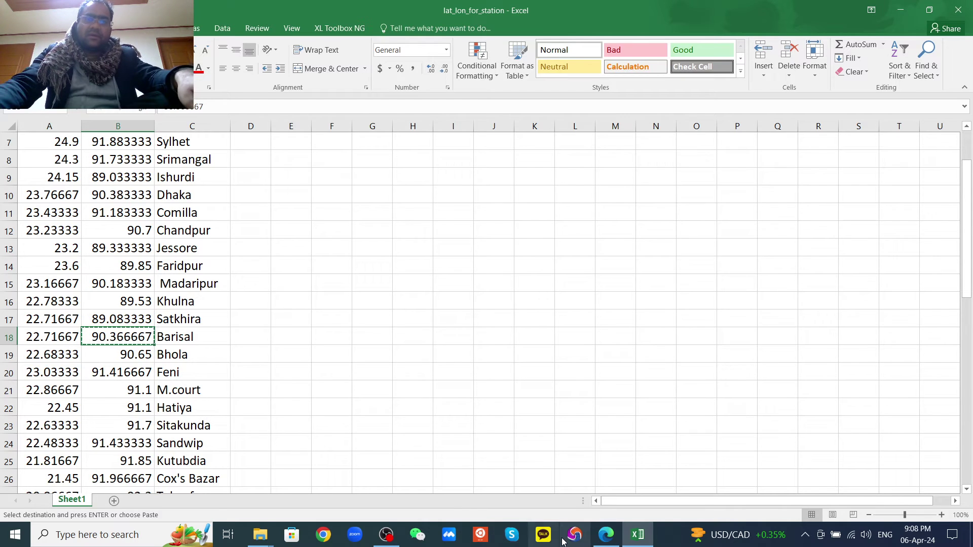
left_click(606, 535)
left_click_drag(226, 290, 207, 295)
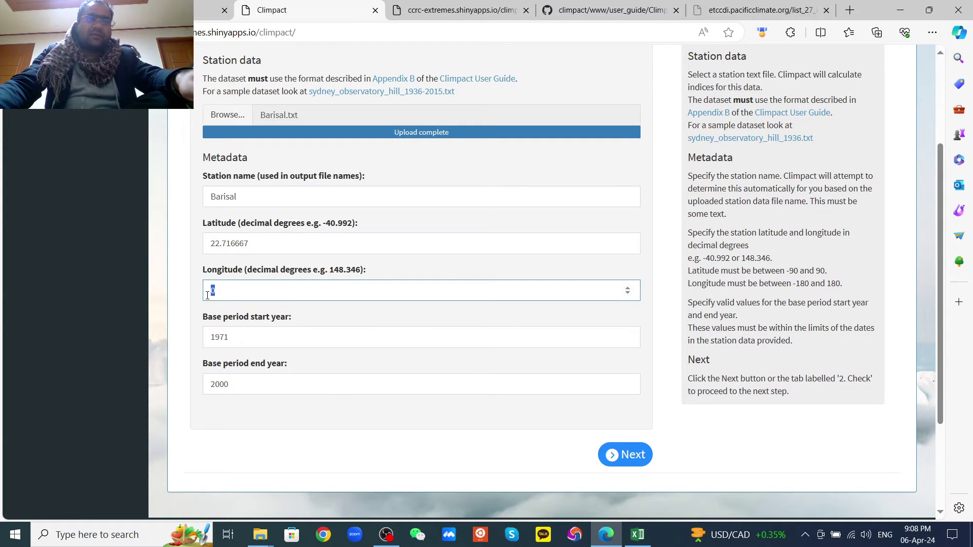
key("ctrl+v")
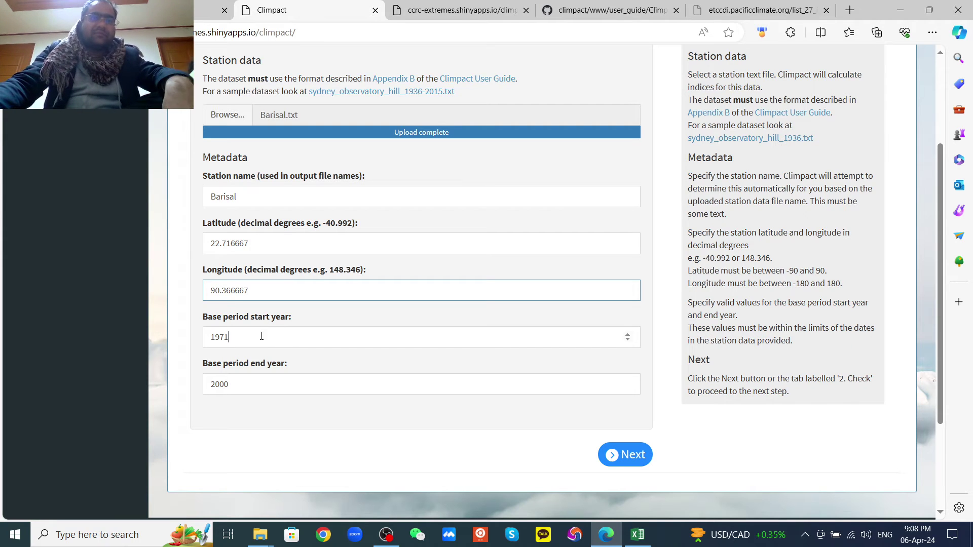
Step: Change the base period to 1981–2010 and proceed to the Check step
left_click_drag(260, 333, 220, 343)
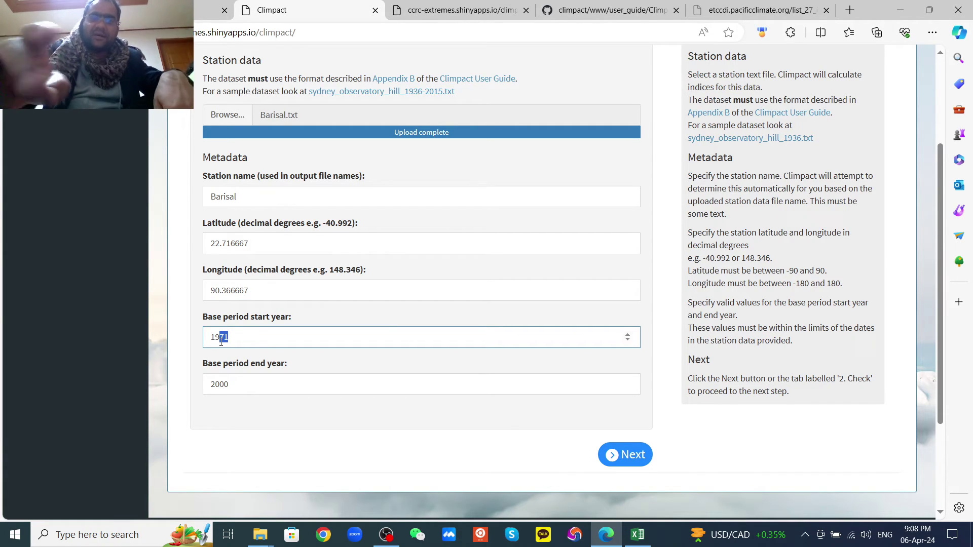
type("81")
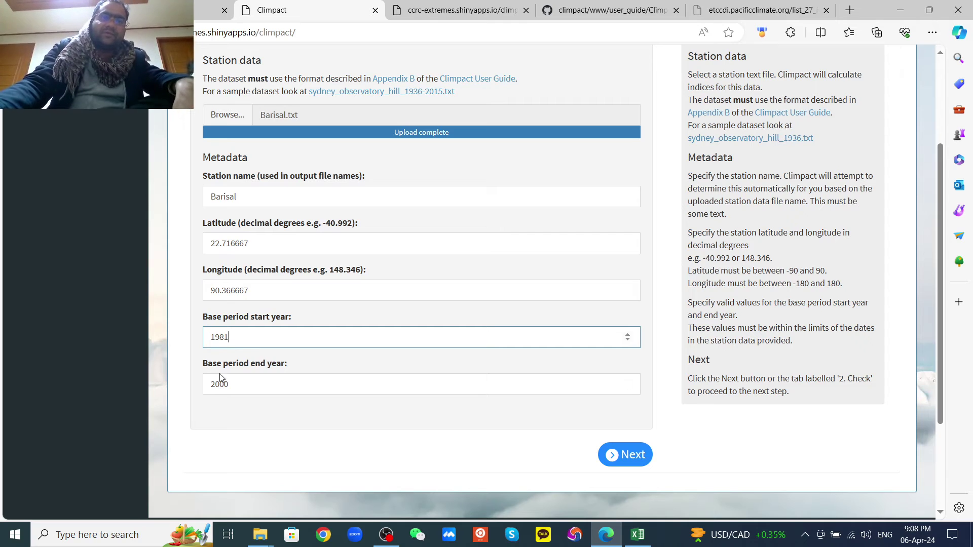
left_click_drag(233, 386, 221, 389)
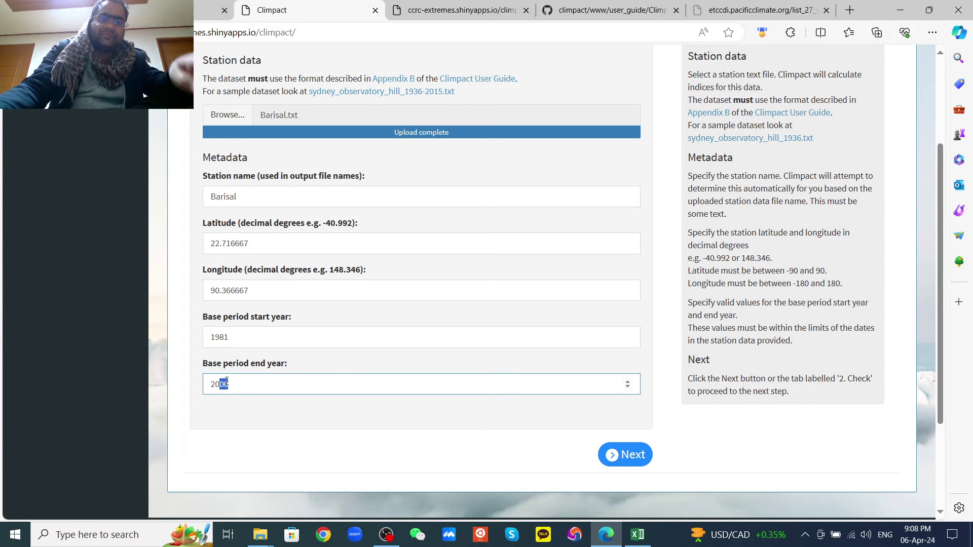
type("10")
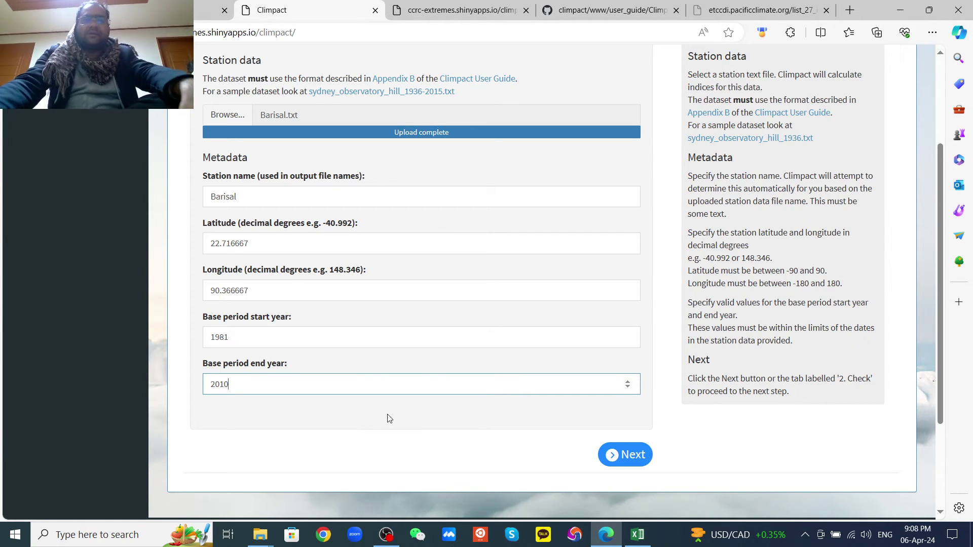
left_click(623, 454)
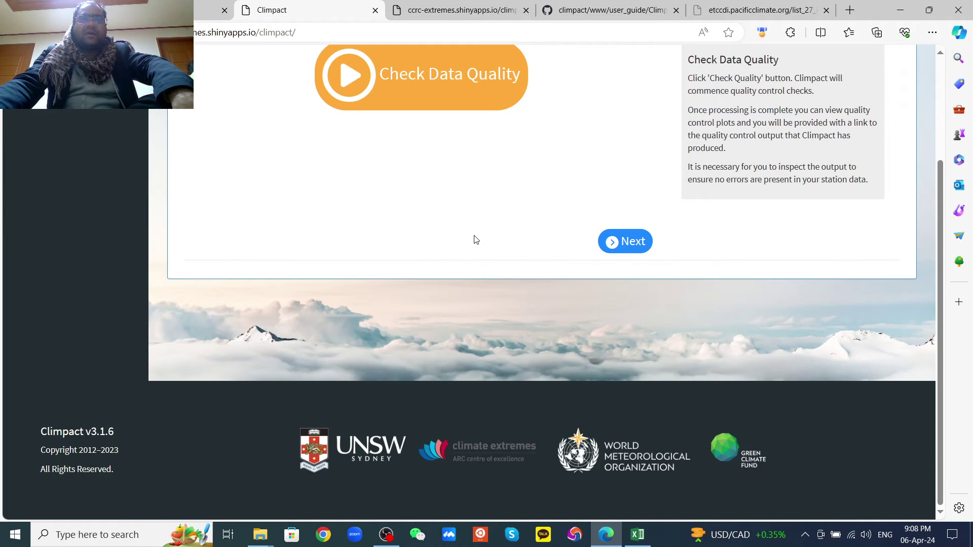
Step: Run Barisal's data quality check and download the quality control files as Barisal_qc.zip
scroll(475, 240, "up", 1)
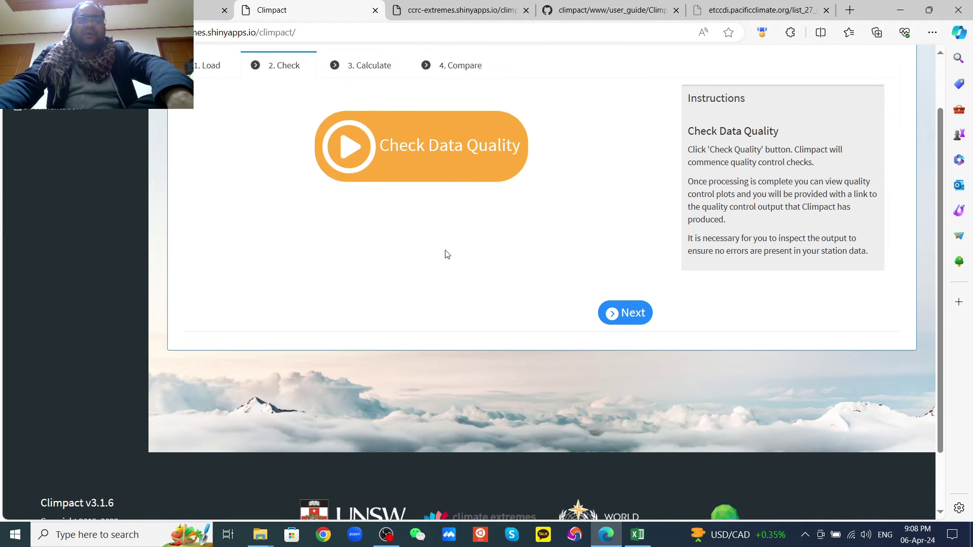
left_click(462, 161)
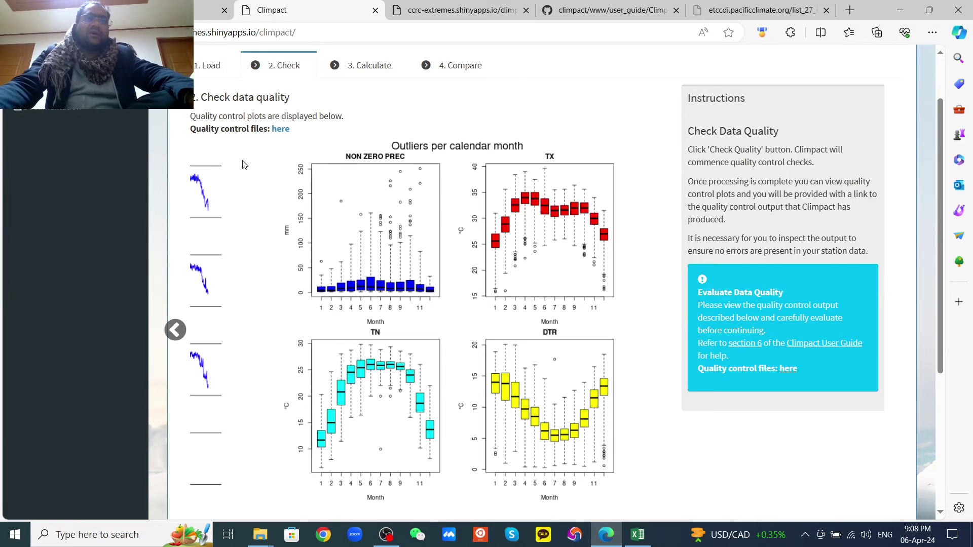
scroll(300, 169, "up", 1)
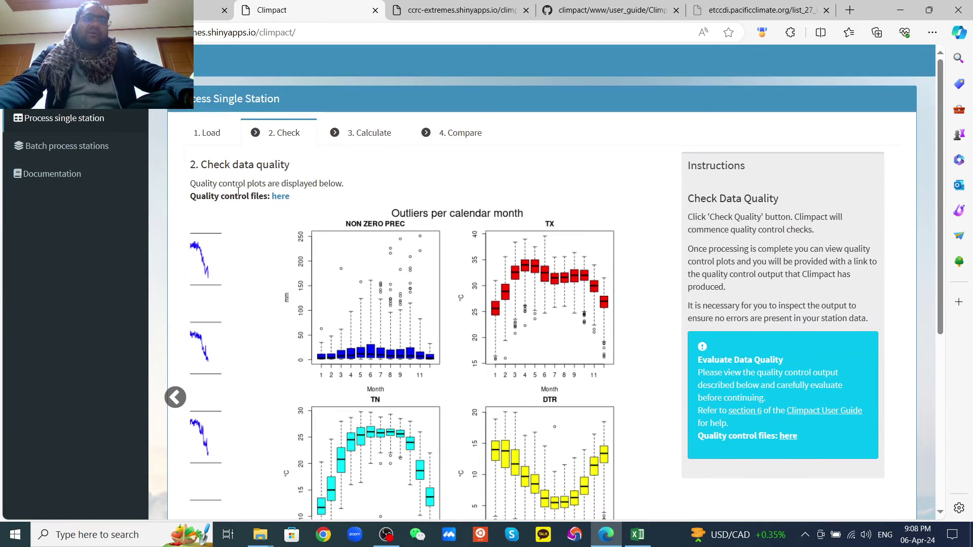
left_click(280, 198)
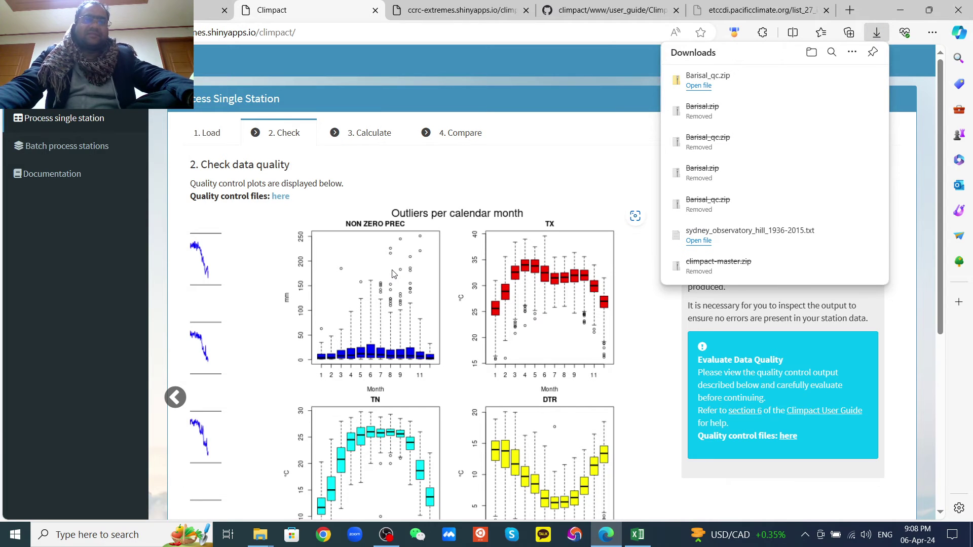
scroll(251, 288, "down", 1)
Step: Page through the tmin, tmax, prcp and histogram plots to the dtr time series
left_click(183, 328)
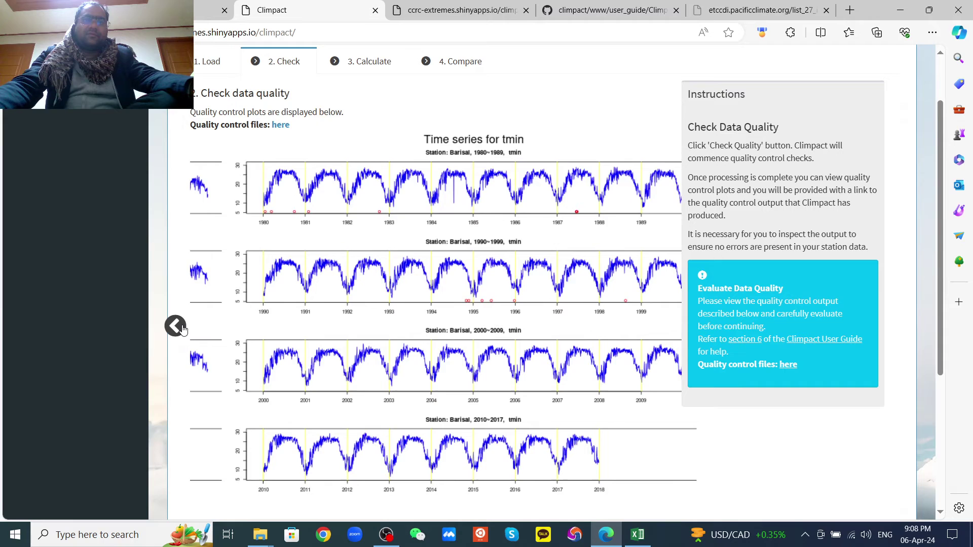
left_click(182, 328)
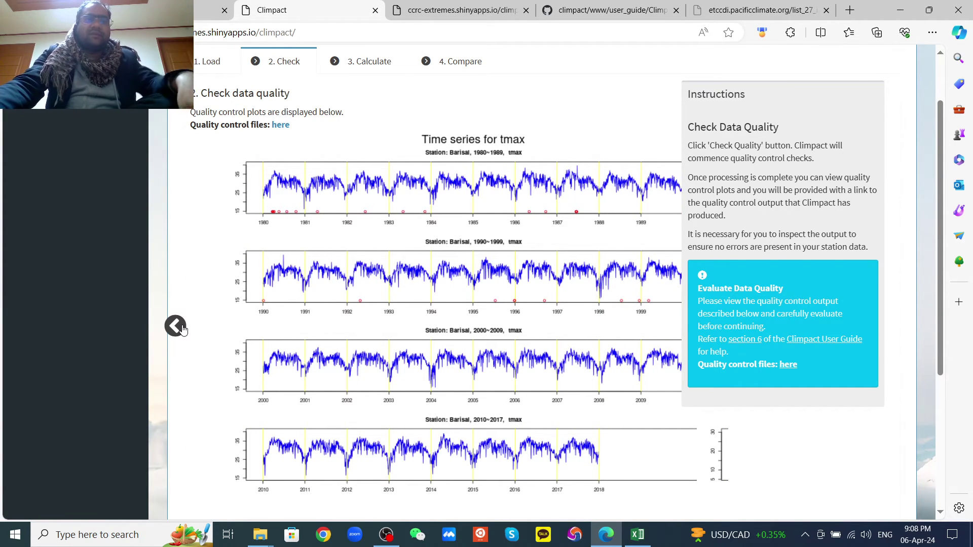
left_click(182, 328)
left_click(182, 328)
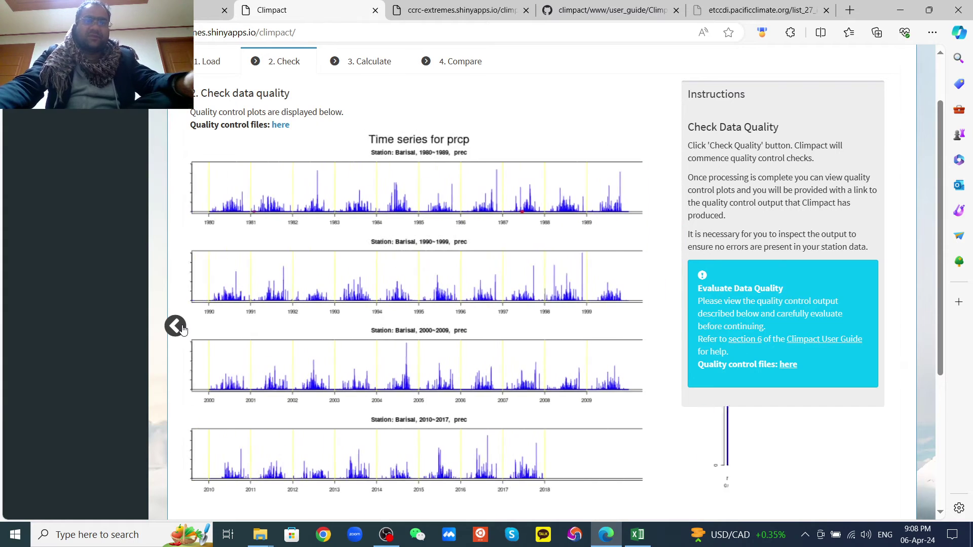
left_click(182, 329)
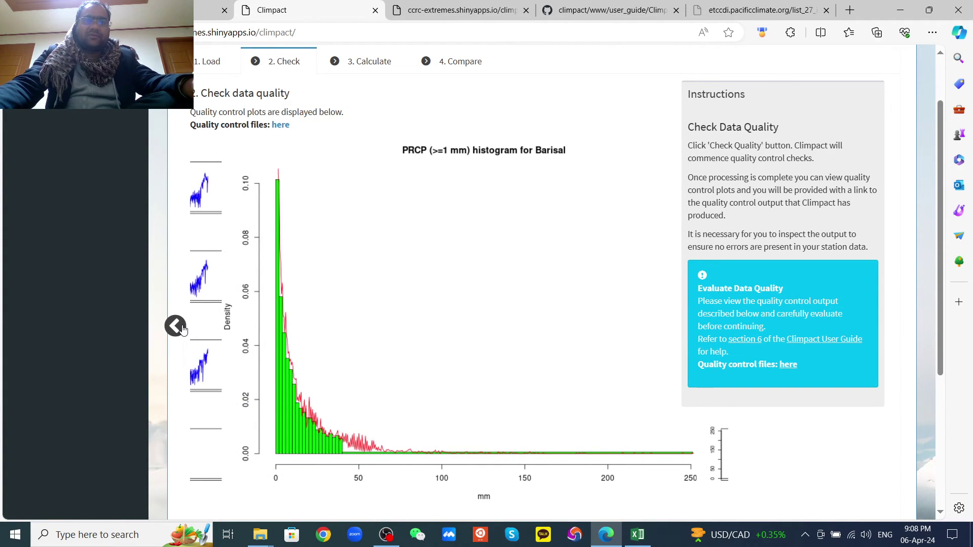
left_click(182, 328)
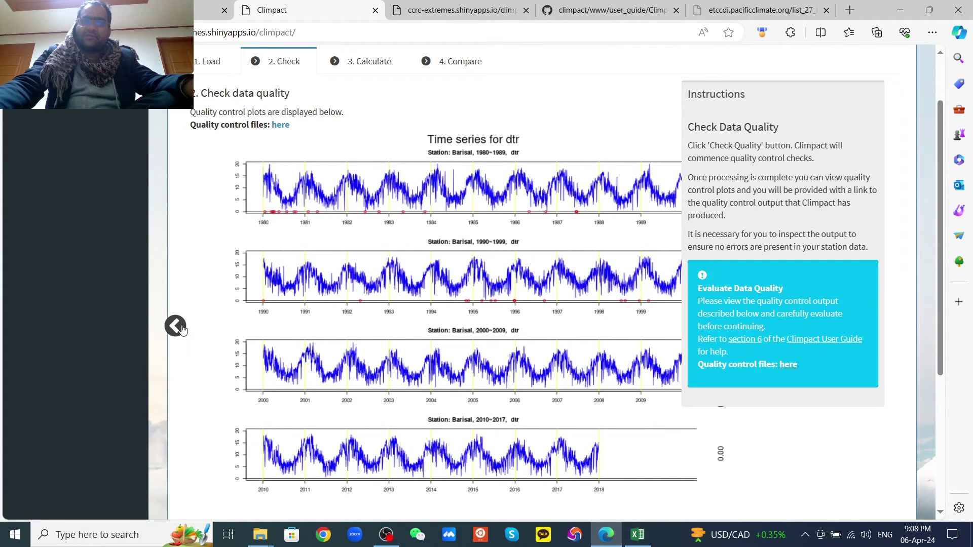
scroll(183, 328, "down", 4)
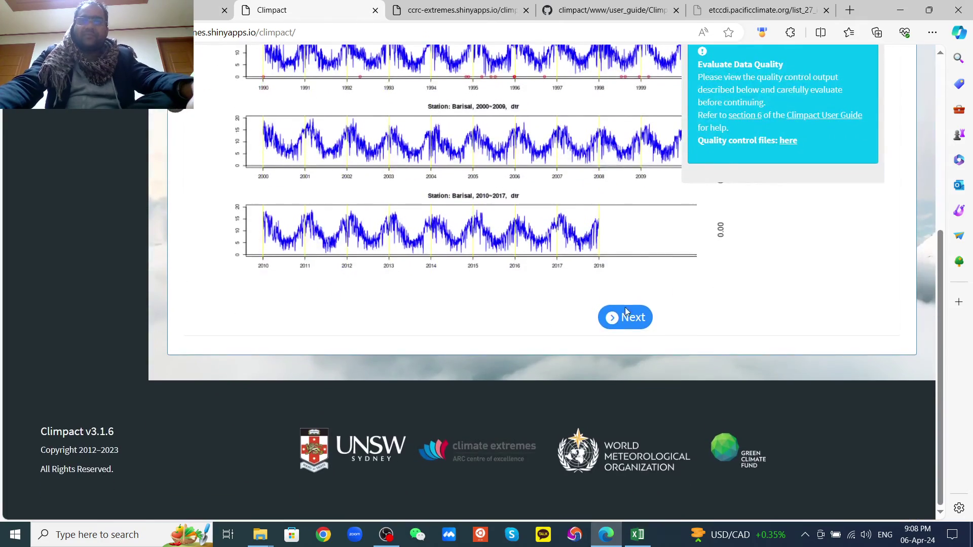
Step: Go to the Calculate step and review Barisal's plot title and default index parameters
left_click(626, 314)
scroll(163, 242, "up", 2)
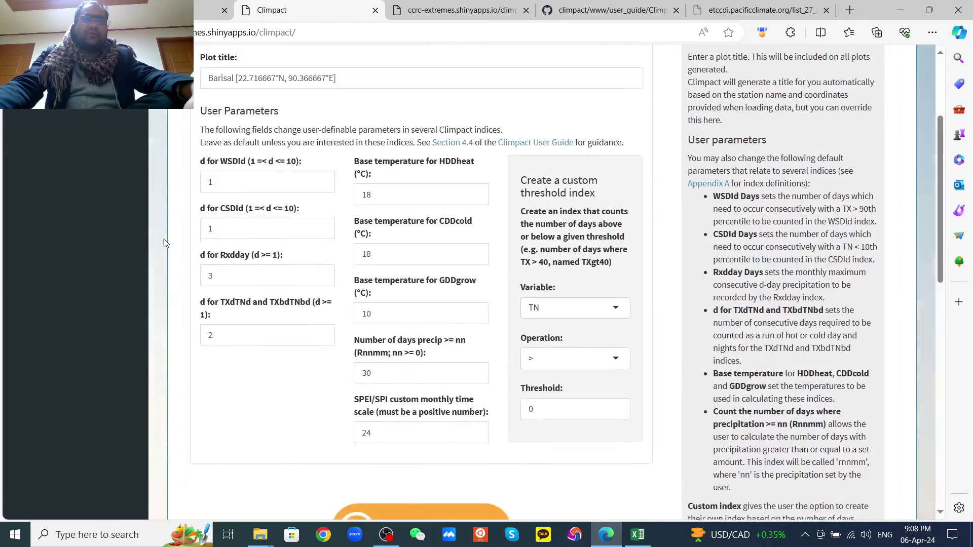
scroll(163, 238, "up", 3)
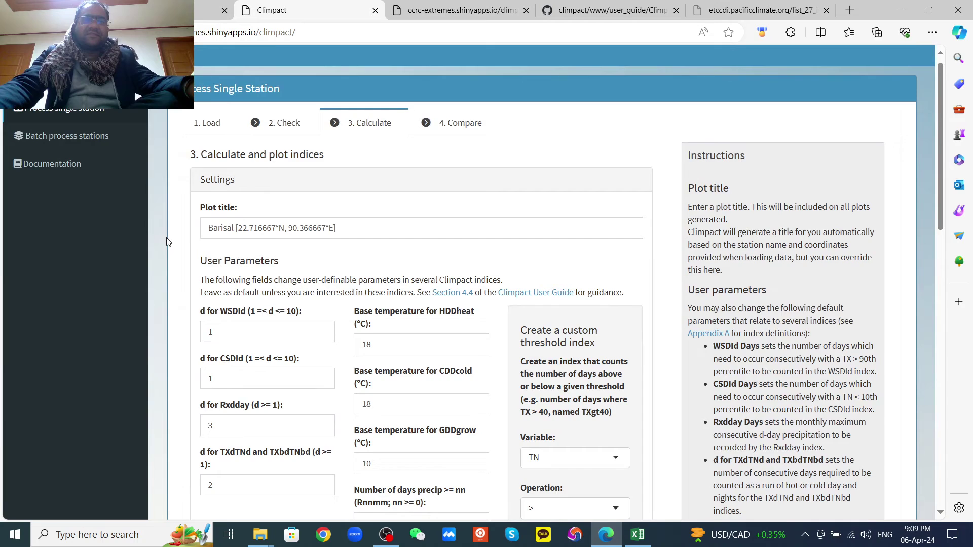
scroll(168, 241, "down", 4)
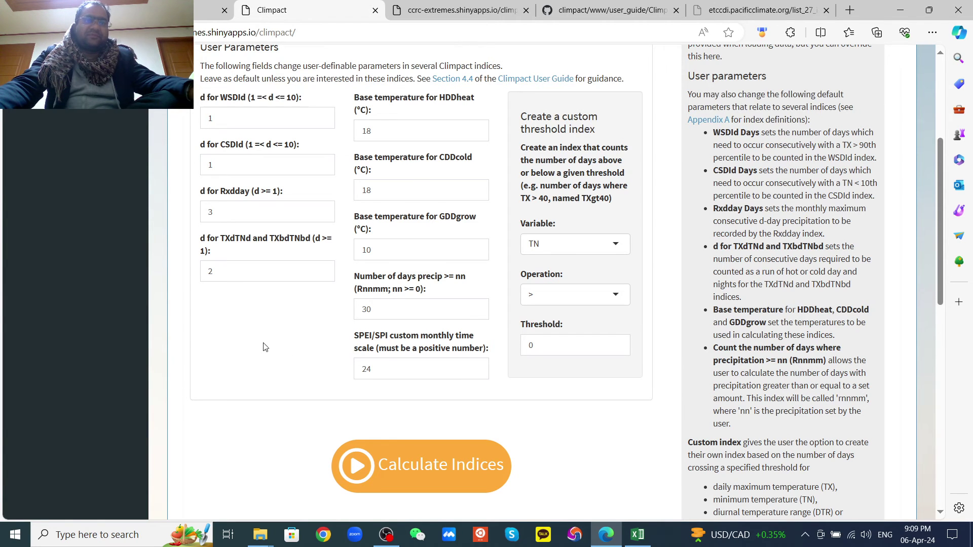
scroll(177, 277, "up", 3)
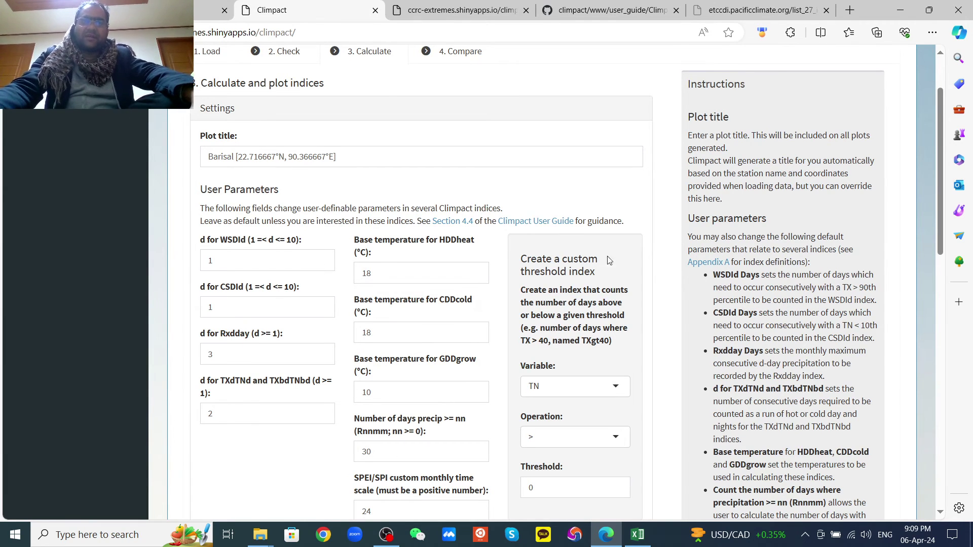
scroll(602, 287, "down", 5)
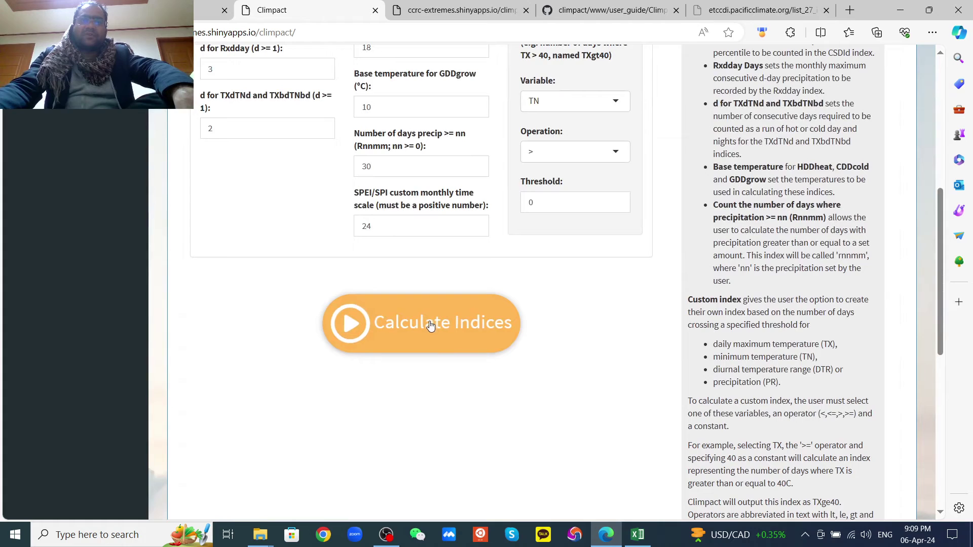
Step: Calculate Barisal's indices, producing the spei 12-month plot and the Barisal.zip download
left_click(429, 325)
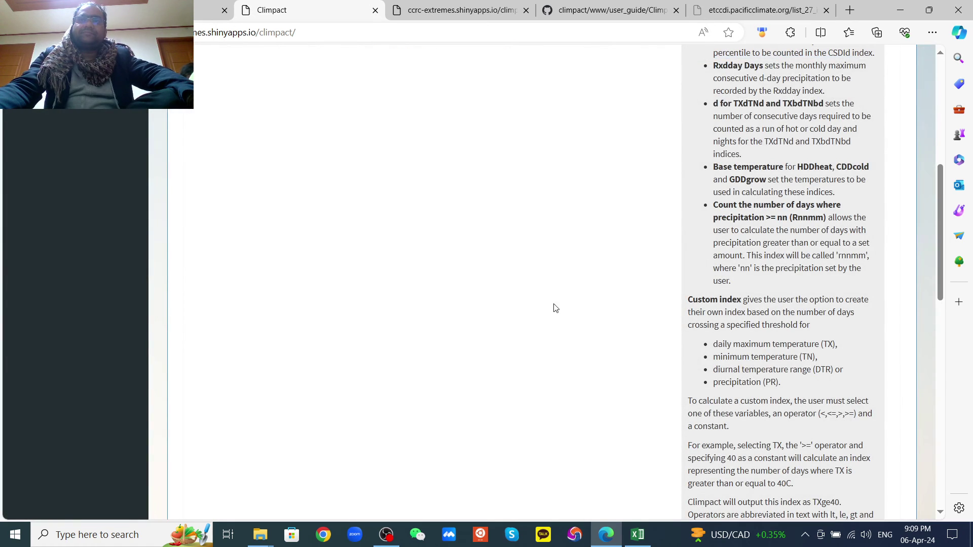
scroll(550, 299, "up", 3)
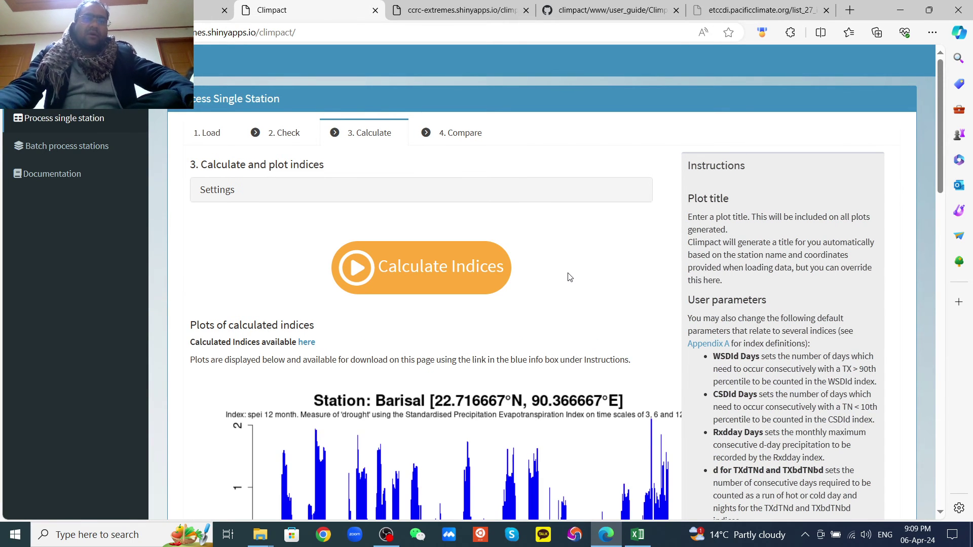
scroll(570, 276, "down", 2)
Step: Download the calculated indices archive Barisal.zip and show it in the Downloads folder
left_click(310, 269)
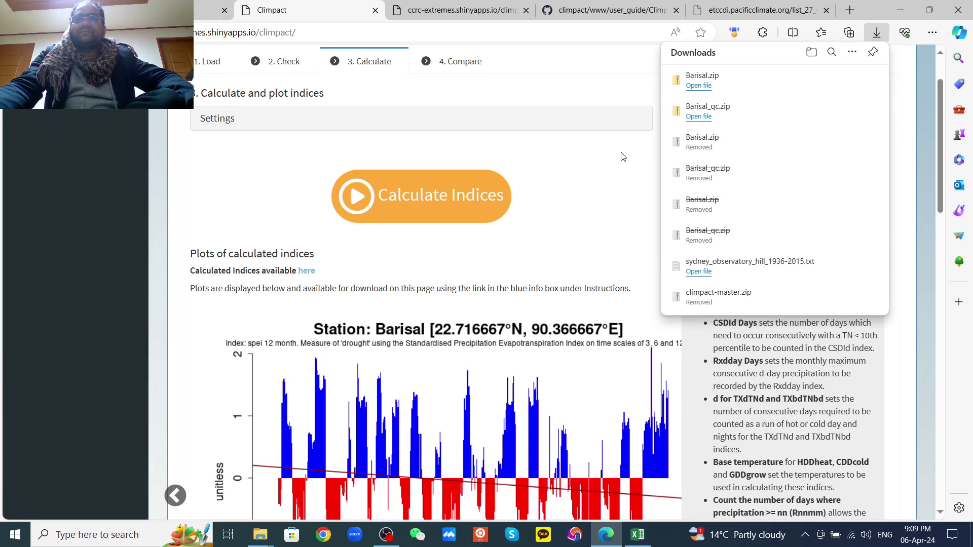
left_click(831, 78)
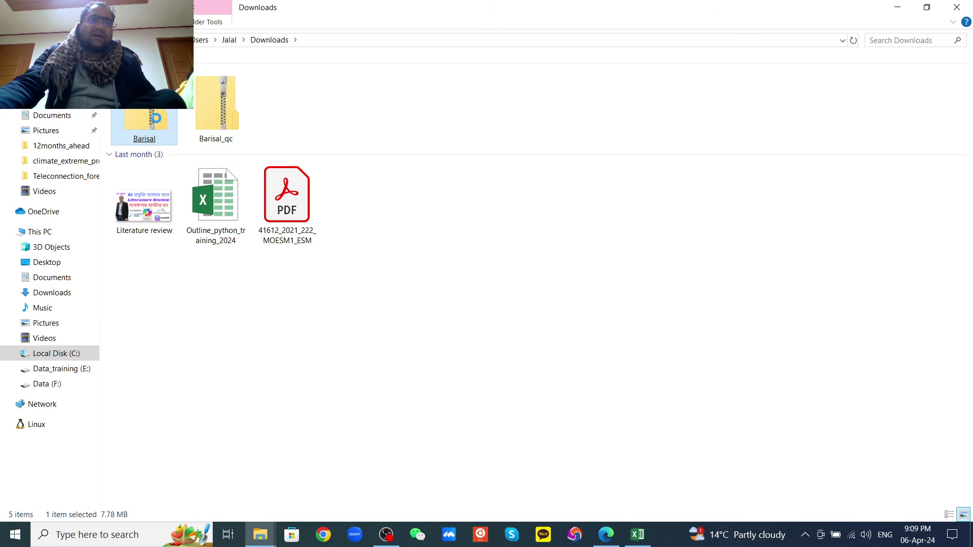
Step: Extract Barisal.zip with 7-Zip into a Barisal folder
right_click(156, 119)
mouse_move(202, 223)
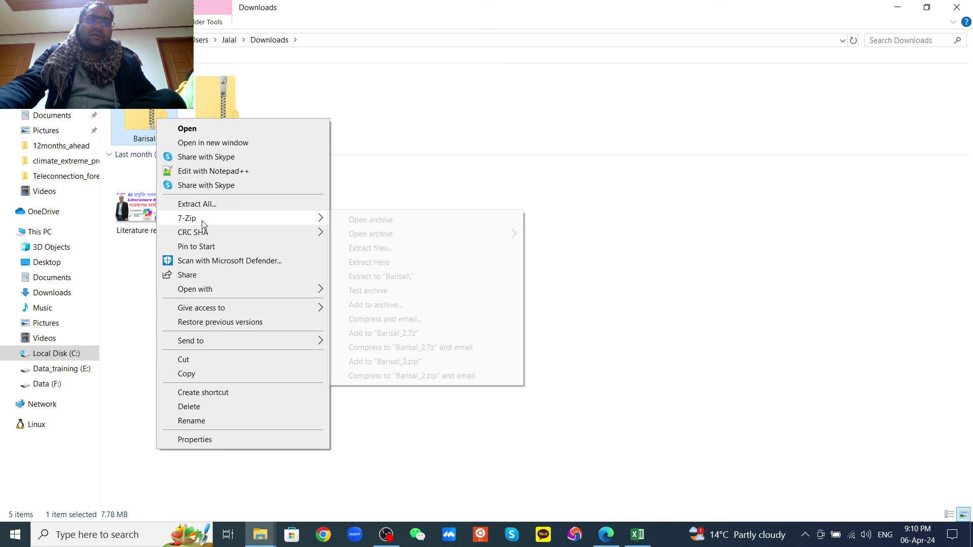
left_click(379, 277)
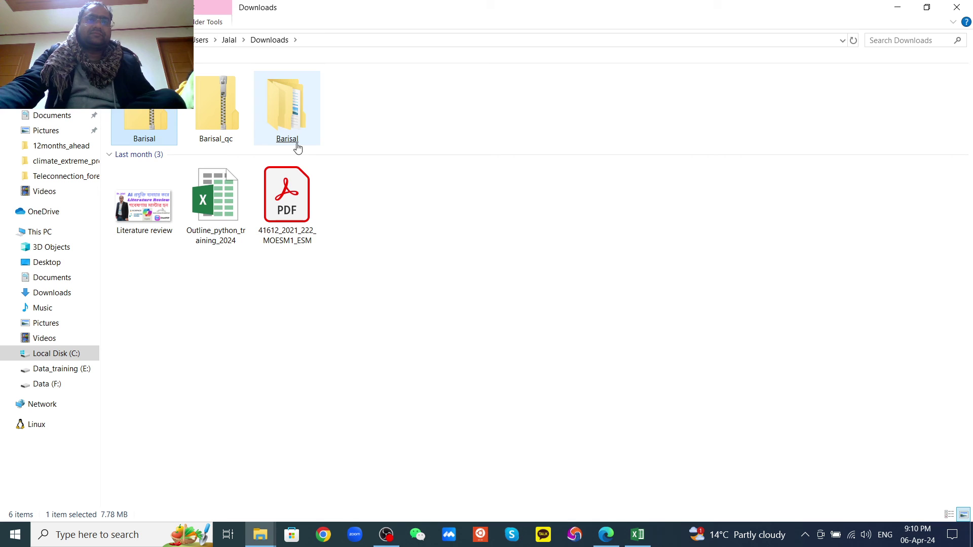
Step: Open the extracted Barisal folder, look inside its plots subfolder, then return to Barisal
double_click(298, 145)
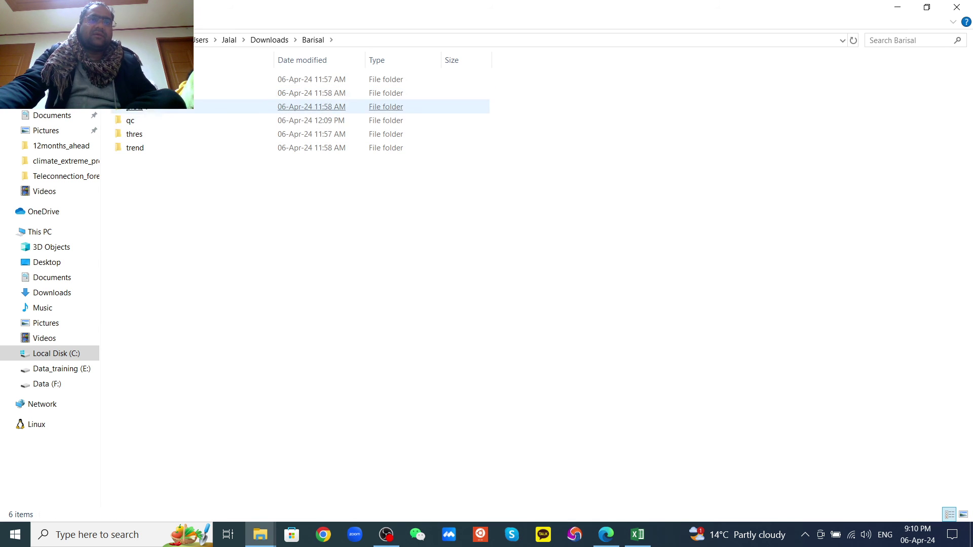
double_click(135, 107)
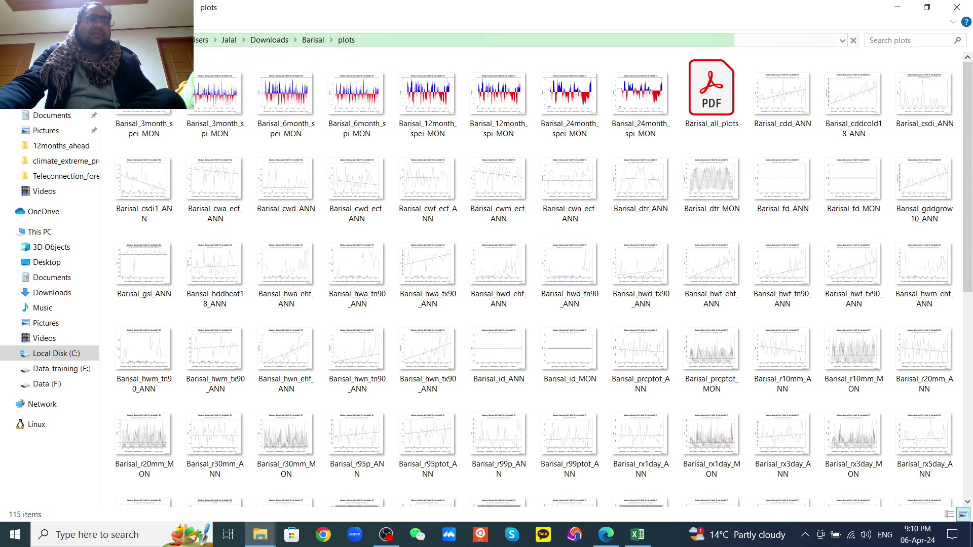
key("alt+Left")
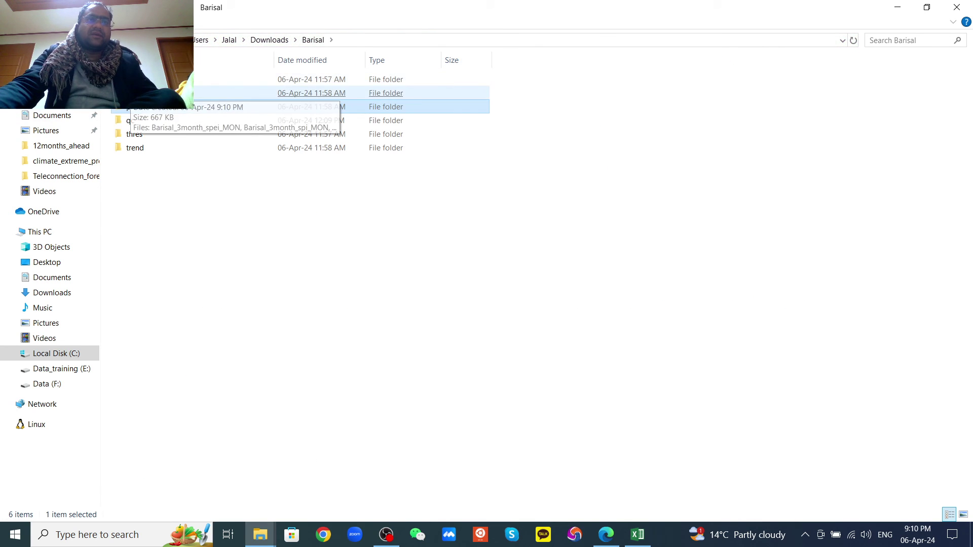
Step: Open the indices folder and scroll through the 98 Barisal Excel files like Barisal_tx90p_MON
double_click(152, 93)
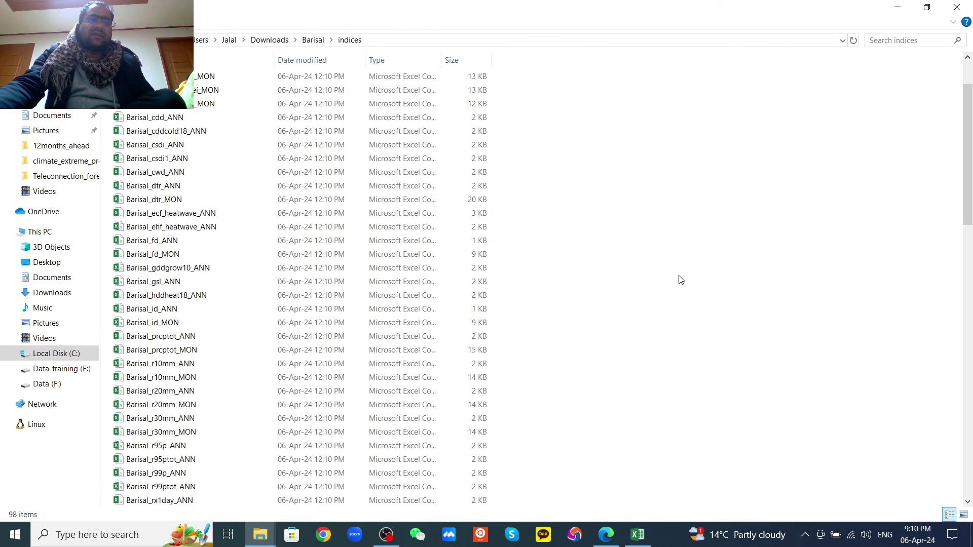
scroll(681, 280, "down", 11)
scroll(691, 278, "up", 13)
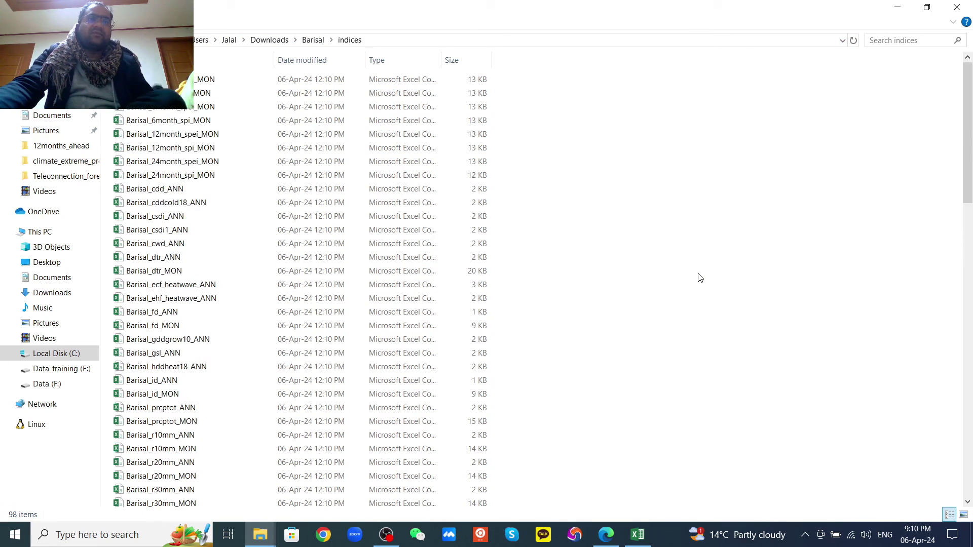
scroll(596, 217, "down", 6)
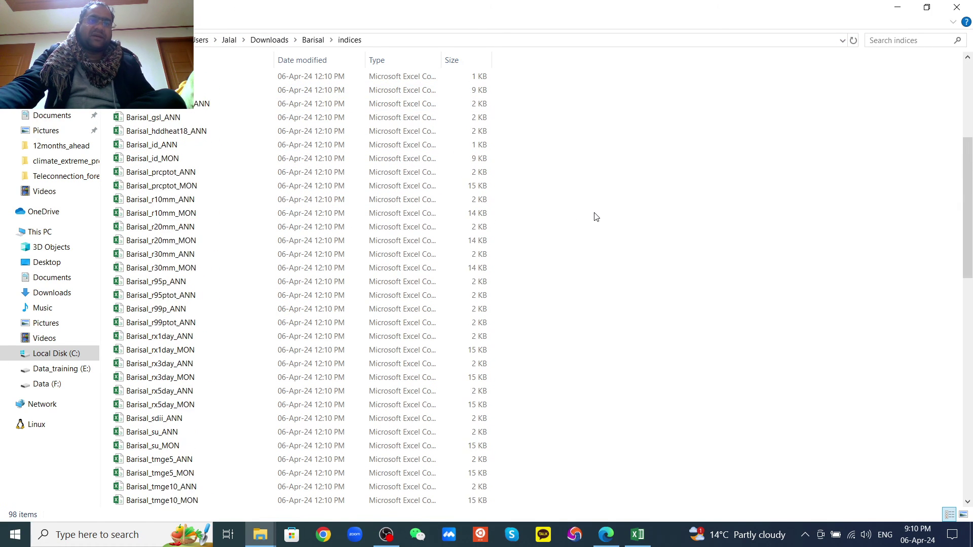
scroll(596, 217, "down", 10)
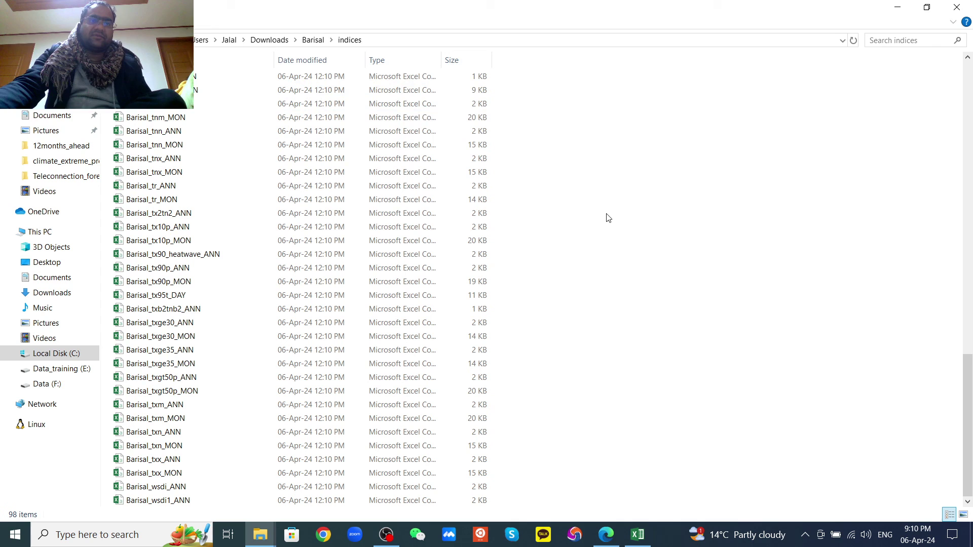